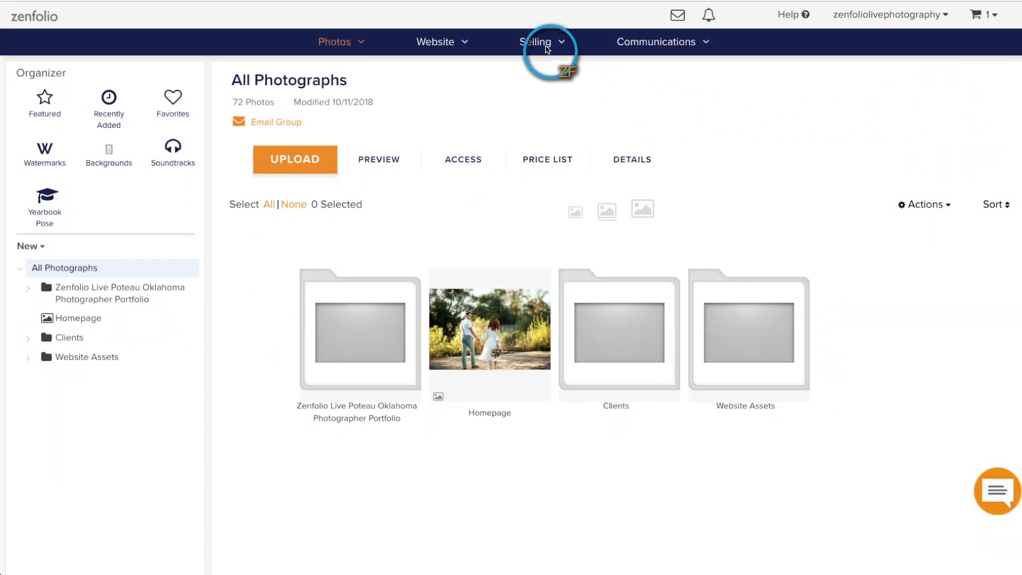
Go to the Selling dashboard and open the Pre-Order page.
left_click(537, 52)
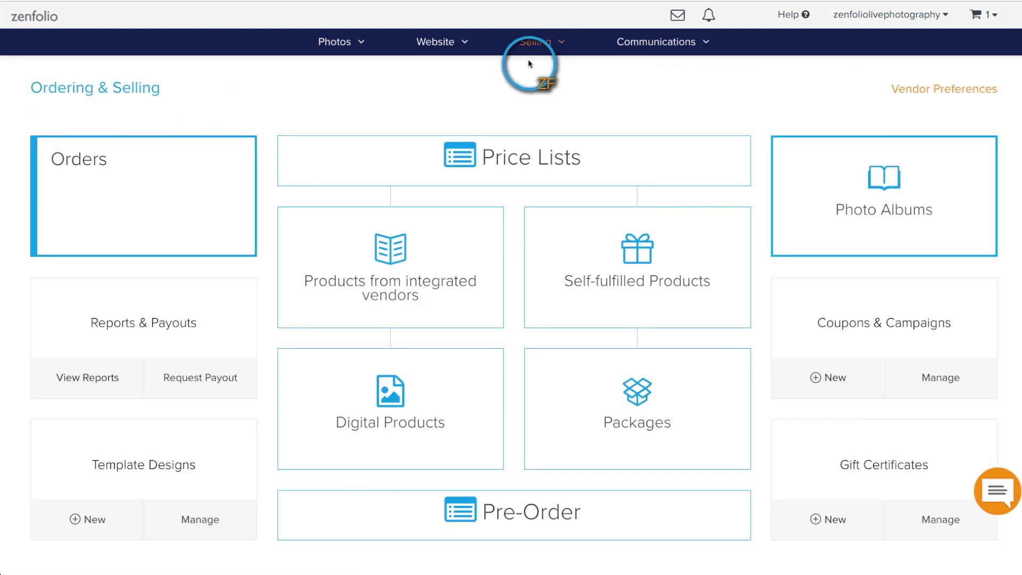
scroll(510, 140, "down", 2)
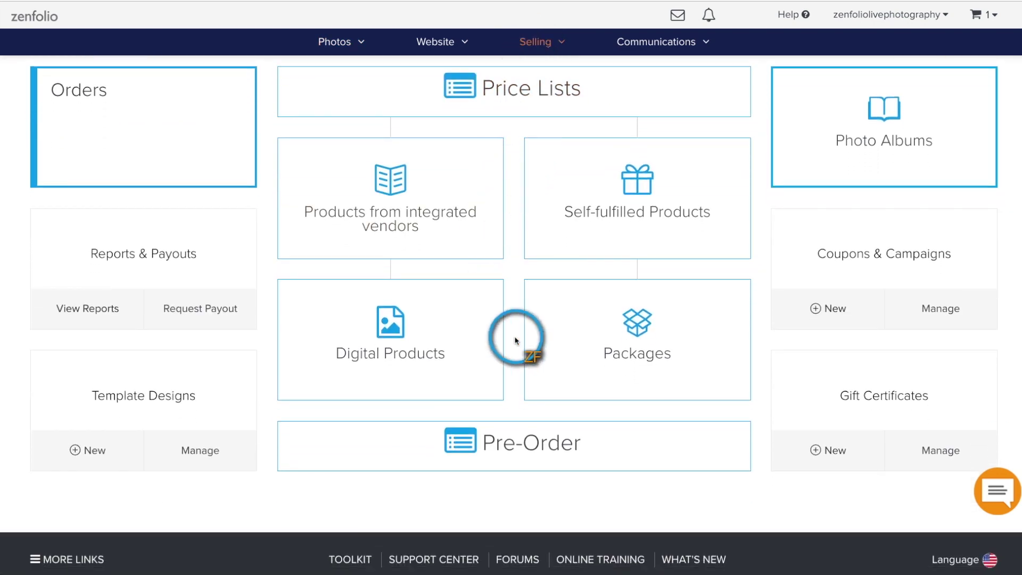
left_click(504, 448)
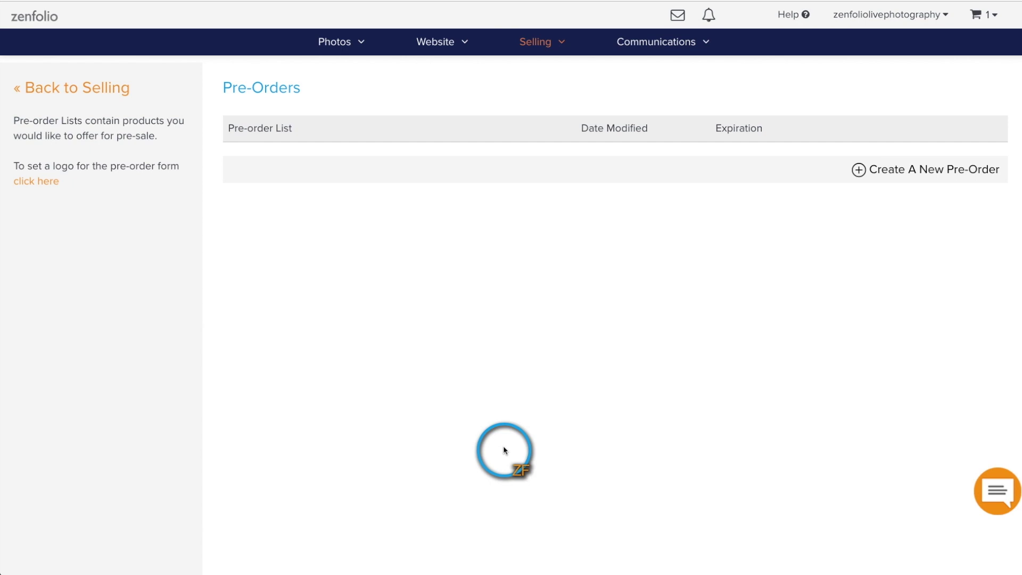
Create a new pre-order named 'Zenfolio Track & Field 2018' with USD as its currency.
left_click(855, 173)
left_click(409, 107)
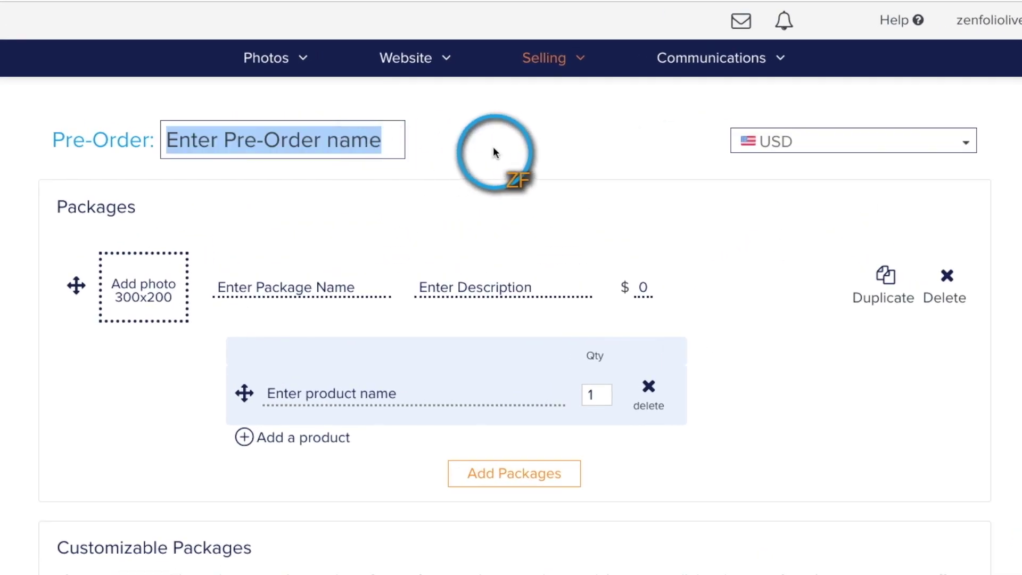
type("Zenfolio Tra")
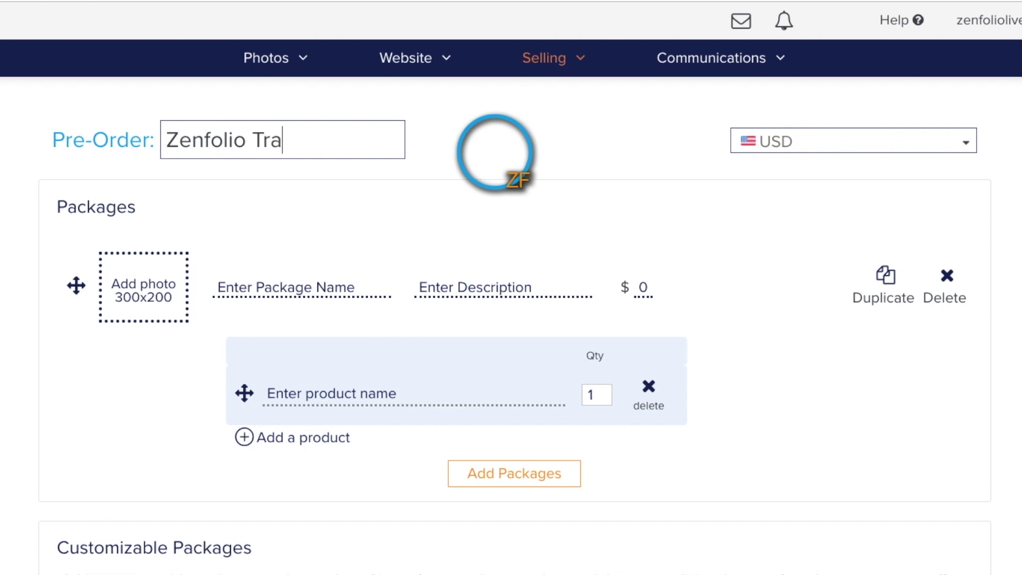
type("ck & Field ")
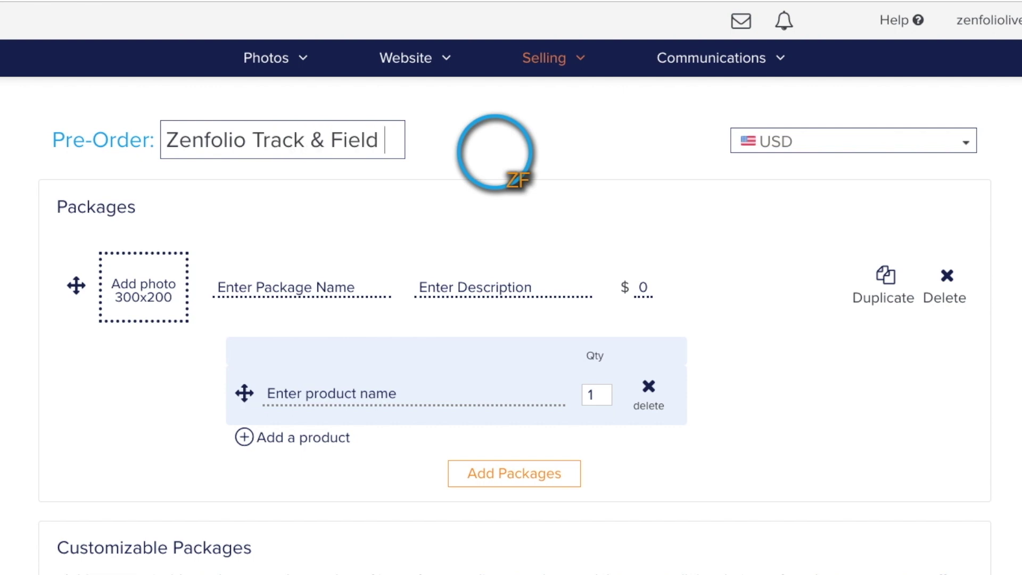
type("2018")
left_click(493, 148)
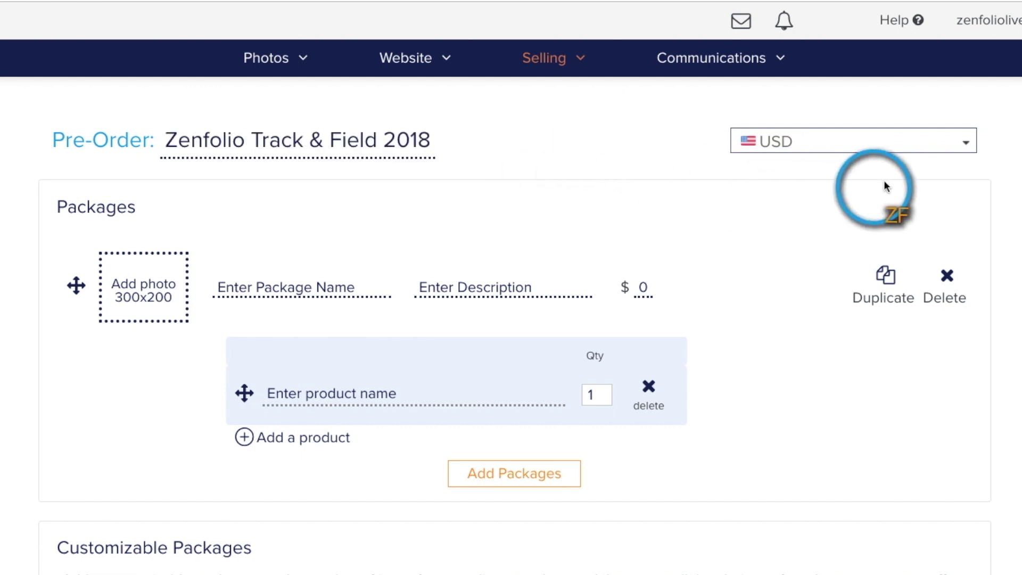
left_click(966, 146)
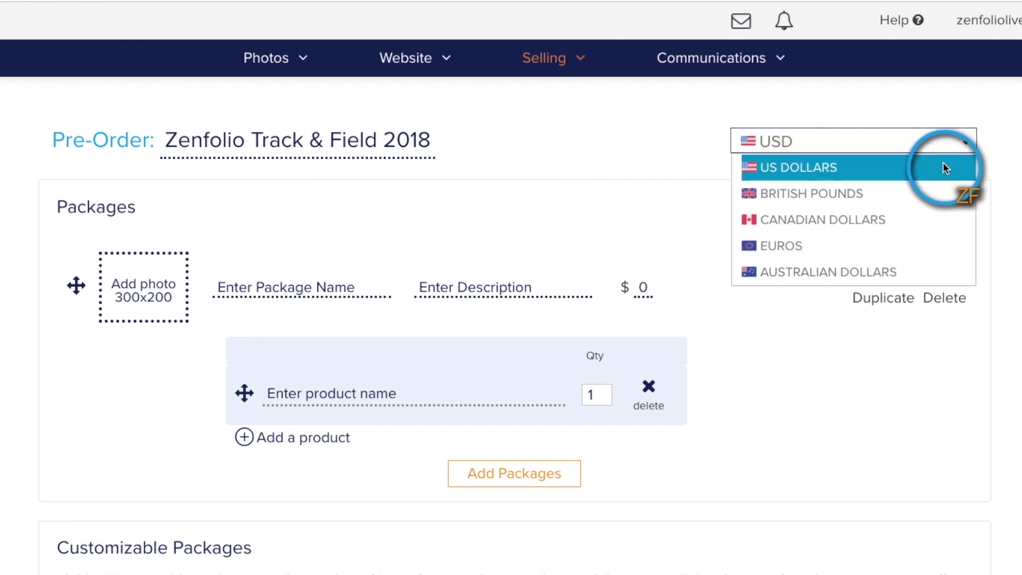
left_click(944, 167)
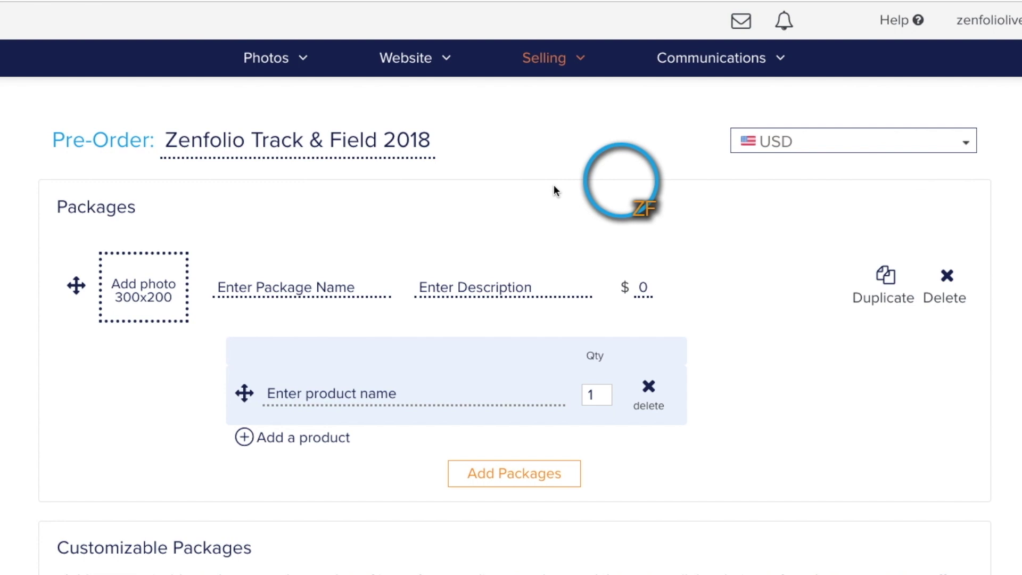
left_click(135, 294)
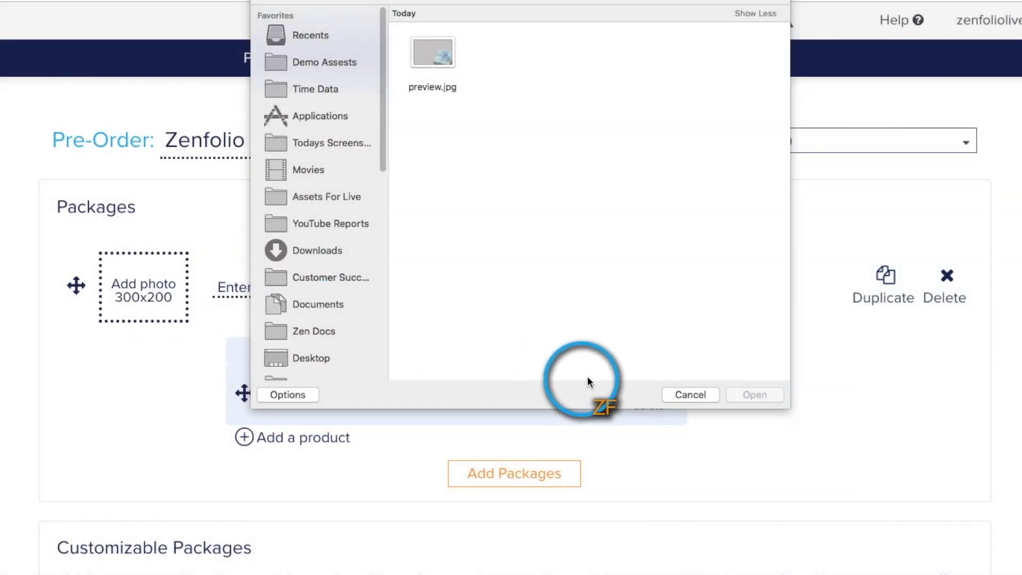
left_click(675, 397)
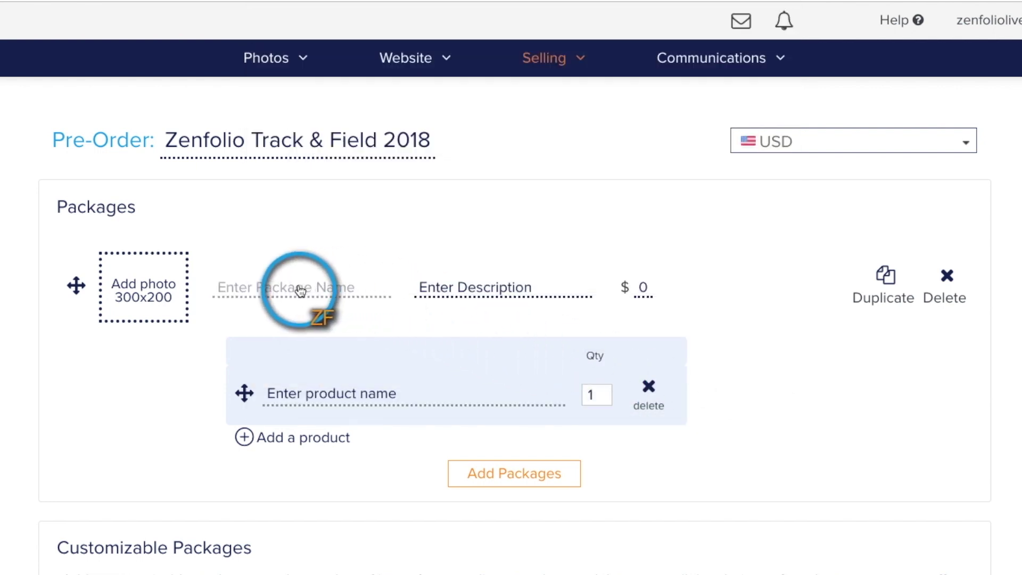
Name the first package 'Package A', clear its description, and price it at $30.00.
left_click(367, 288)
type("Pac")
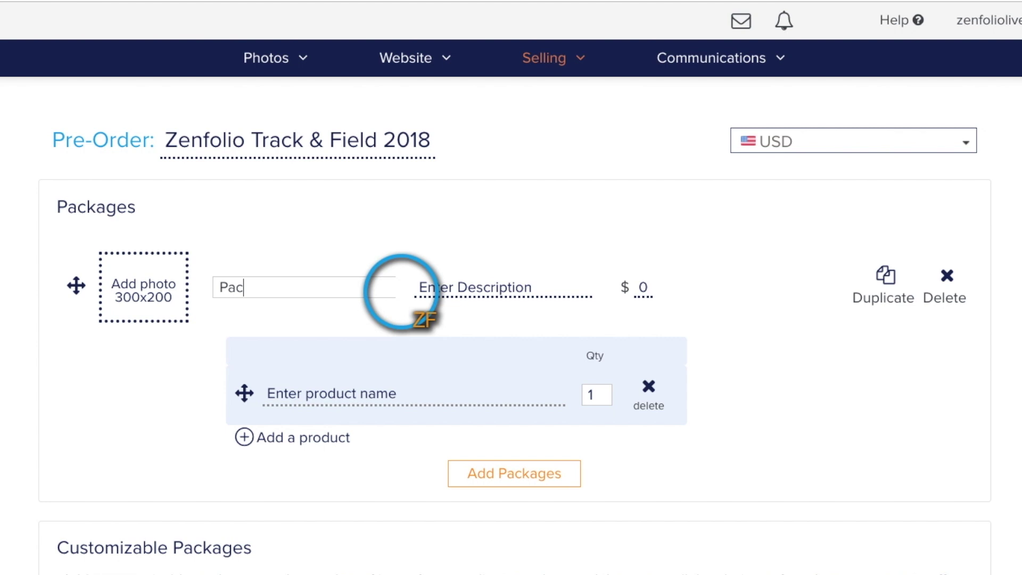
type("kage A")
left_click(484, 290)
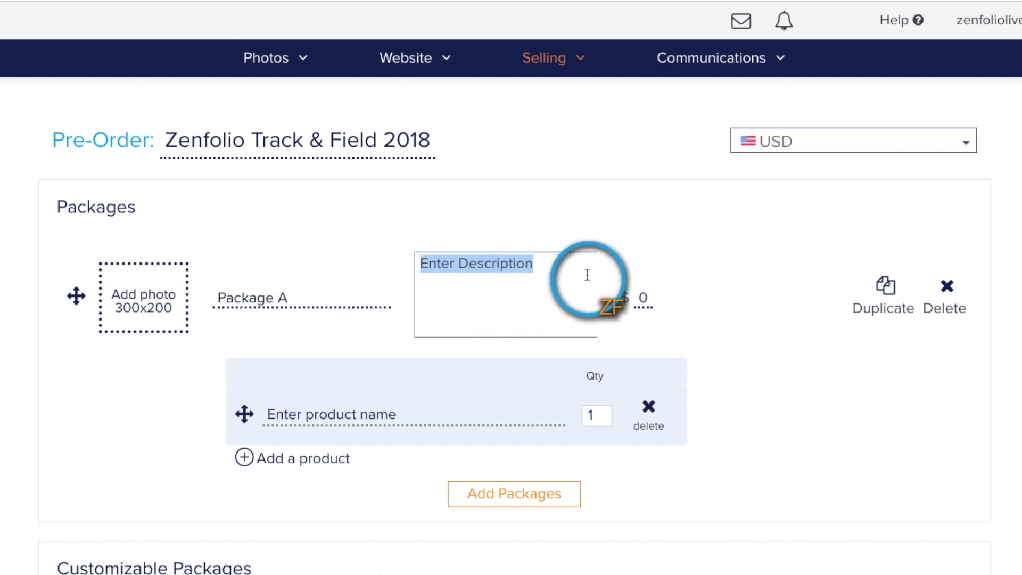
key("BackSpace")
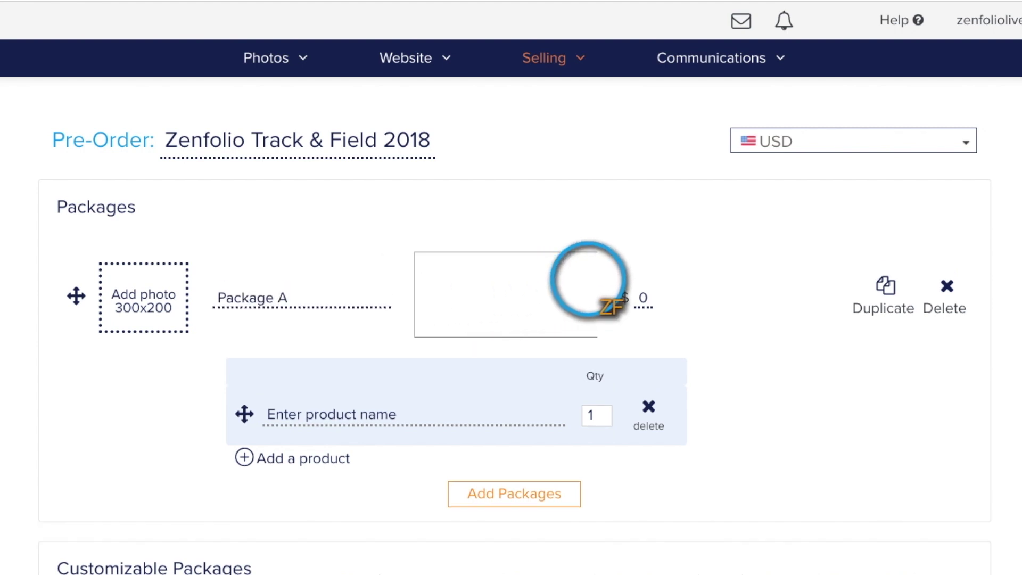
left_click(655, 307)
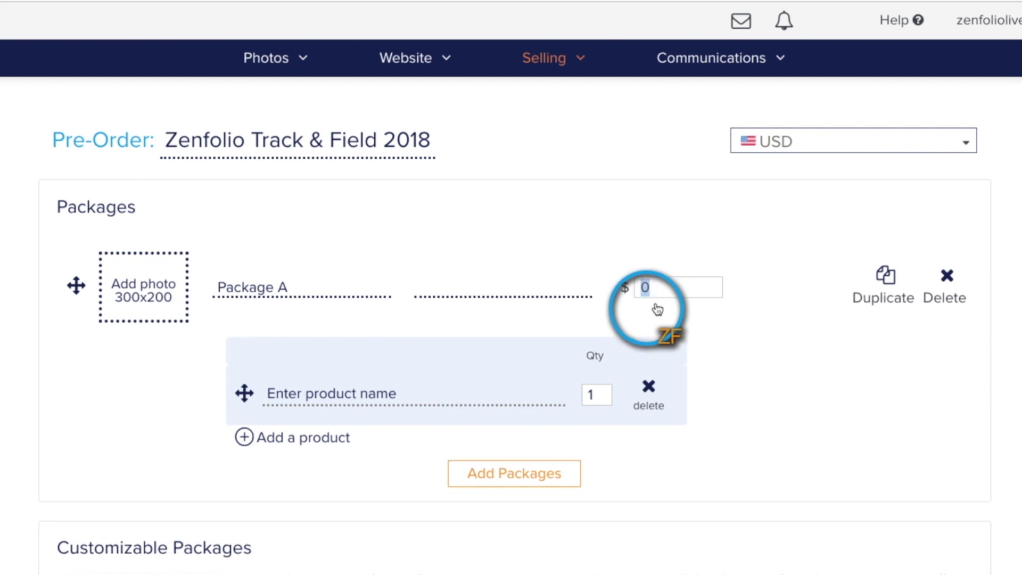
left_click(764, 308)
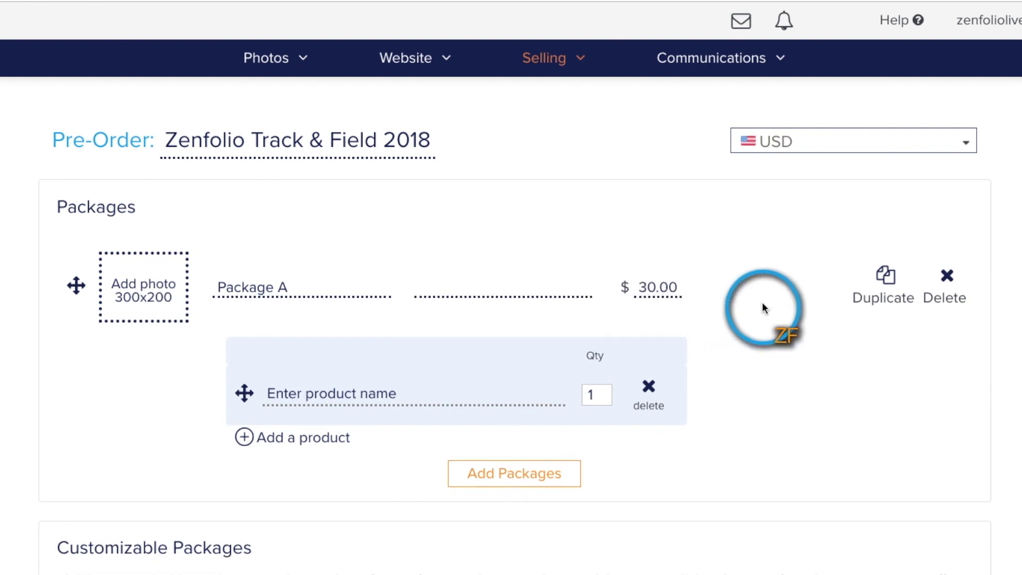
Add 8X10 Print ×1, 5X7 Prints ×4 and Wallets ×8 to Package A.
left_click(534, 395)
type("8")
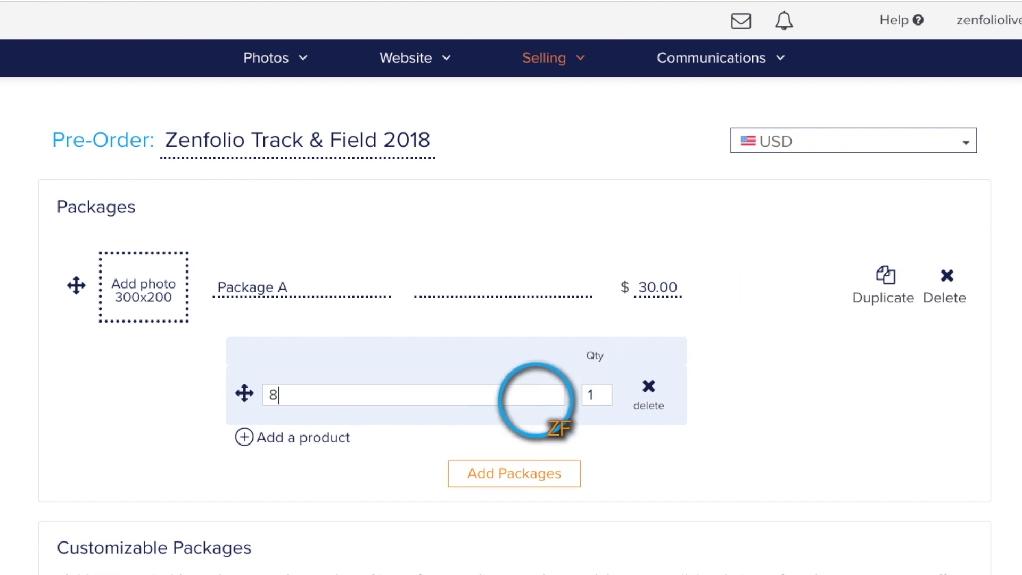
type("X10 Print")
scroll(479, 373, "down", 2)
left_click(280, 345)
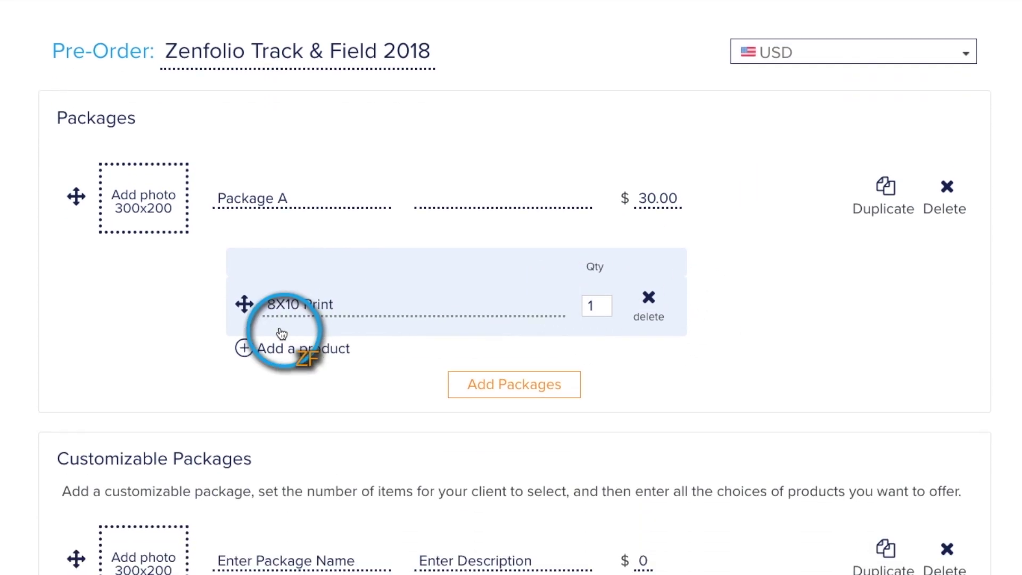
type("5X7 Print")
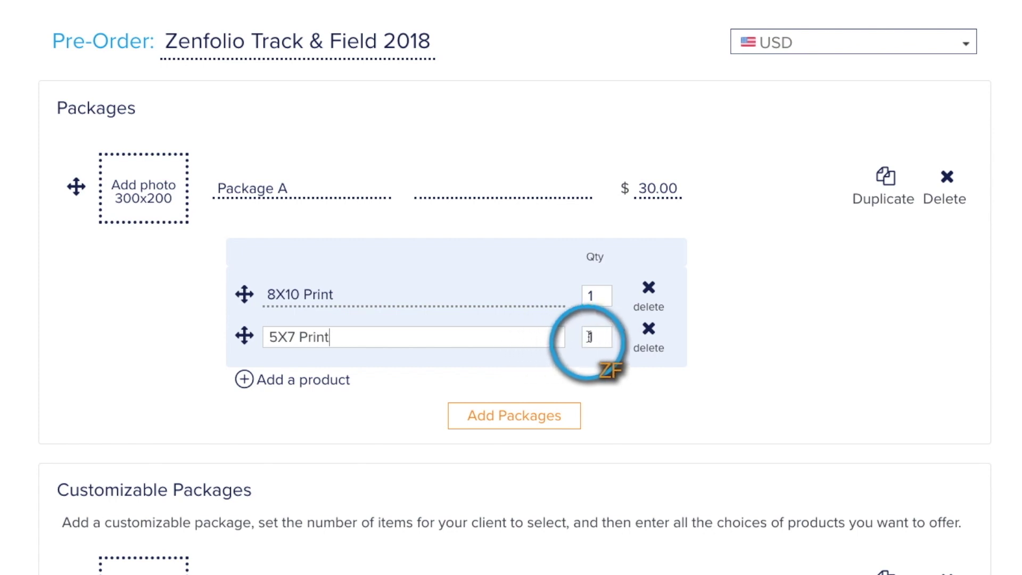
double_click(596, 337)
type("4")
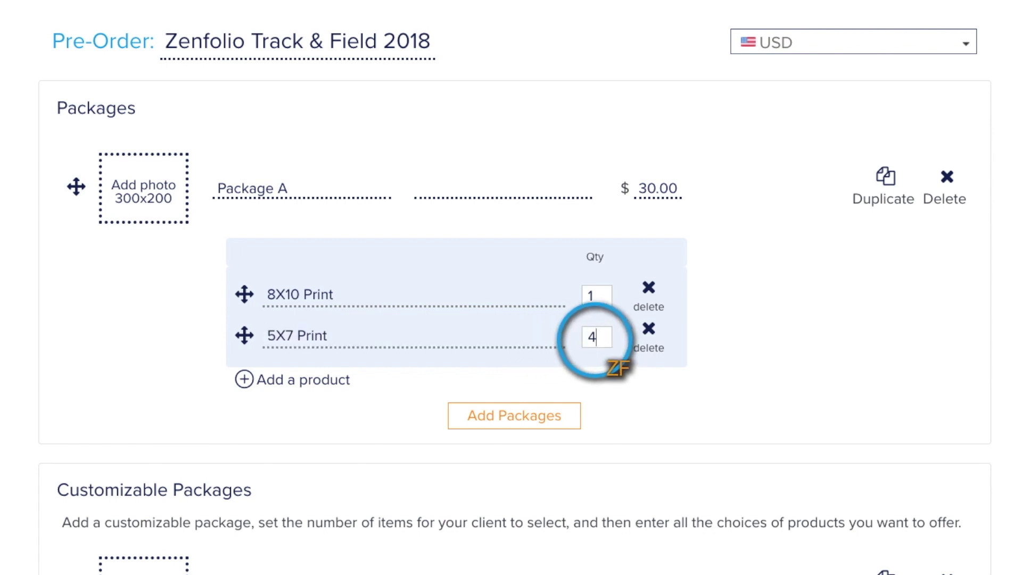
left_click(312, 384)
type("Wallets")
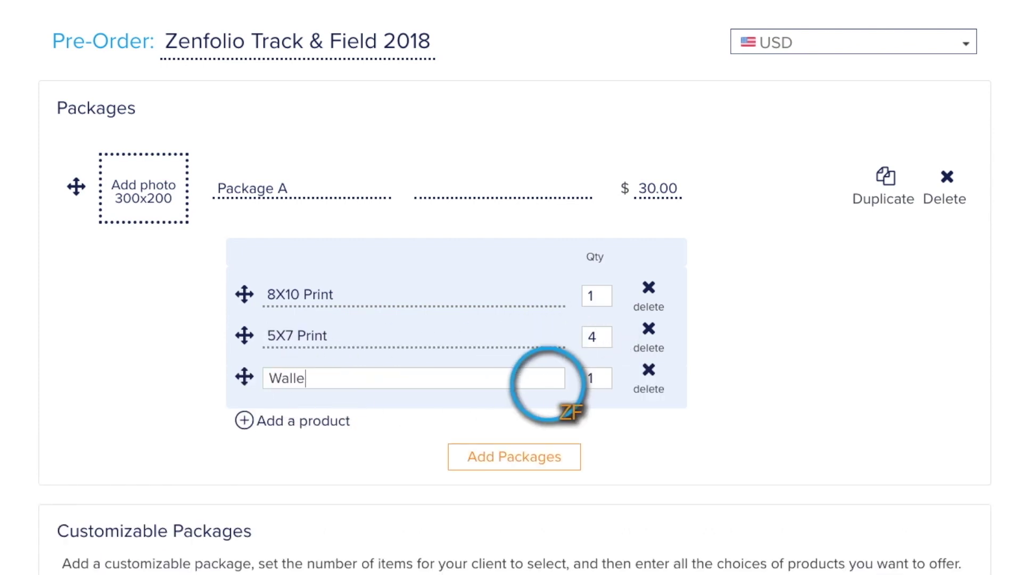
double_click(589, 379)
type("8")
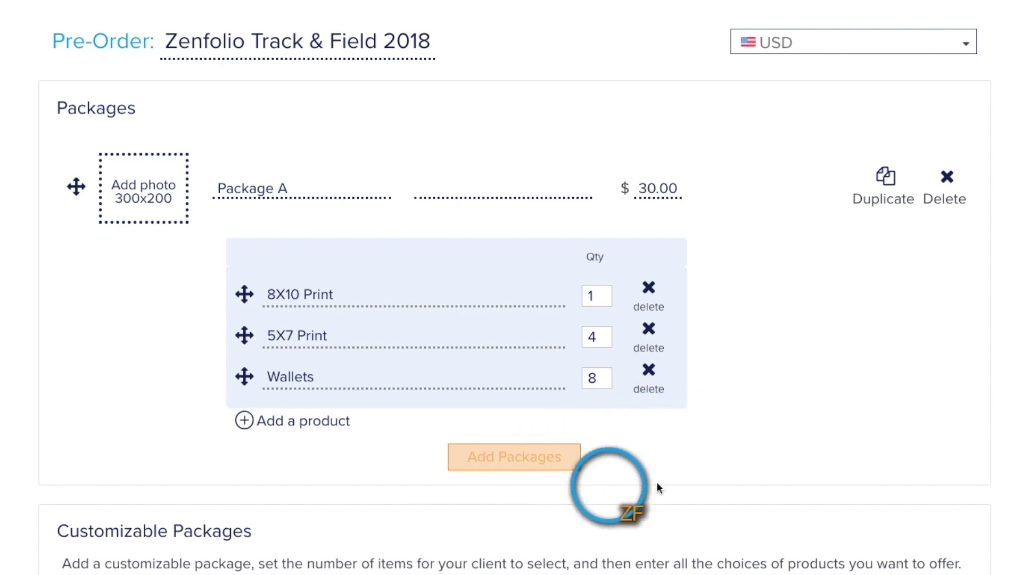
Duplicate Package A as 'Package B' priced at $40 with increased print quantities.
left_click(884, 189)
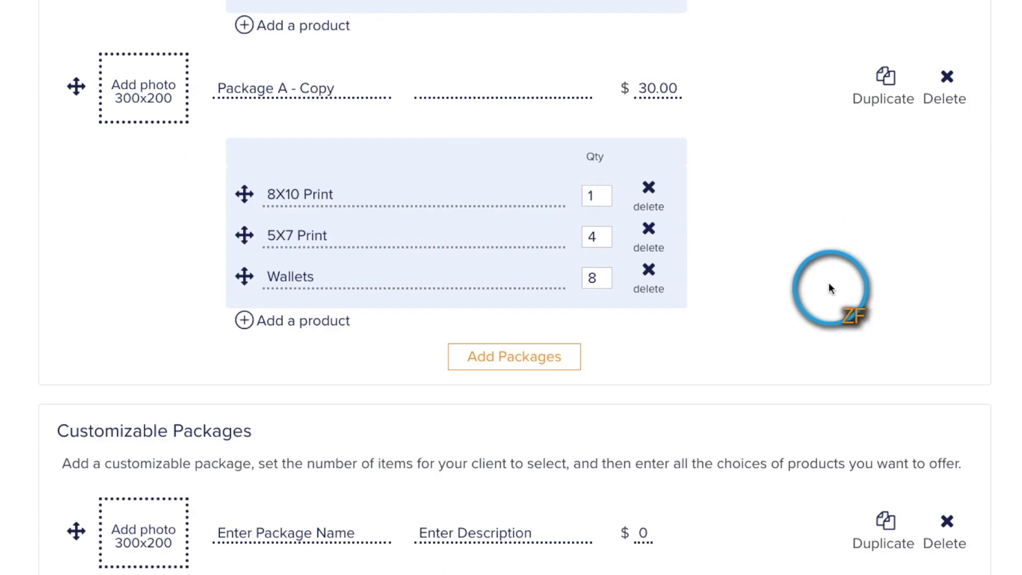
left_click_drag(216, 88, 411, 96)
type("Package B")
left_click(659, 92)
type("40")
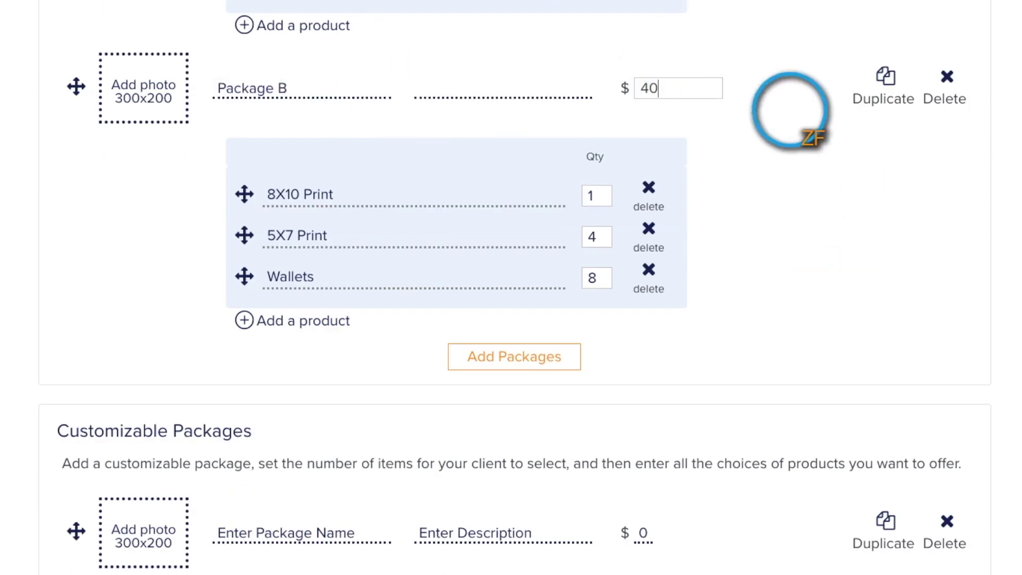
left_click(596, 196)
type("2")
left_click(595, 236)
Name the customizable package 'Custom Package C', priced $100.00, with customers choosing 3 items.
type("6")
scroll(757, 250, "down", 7)
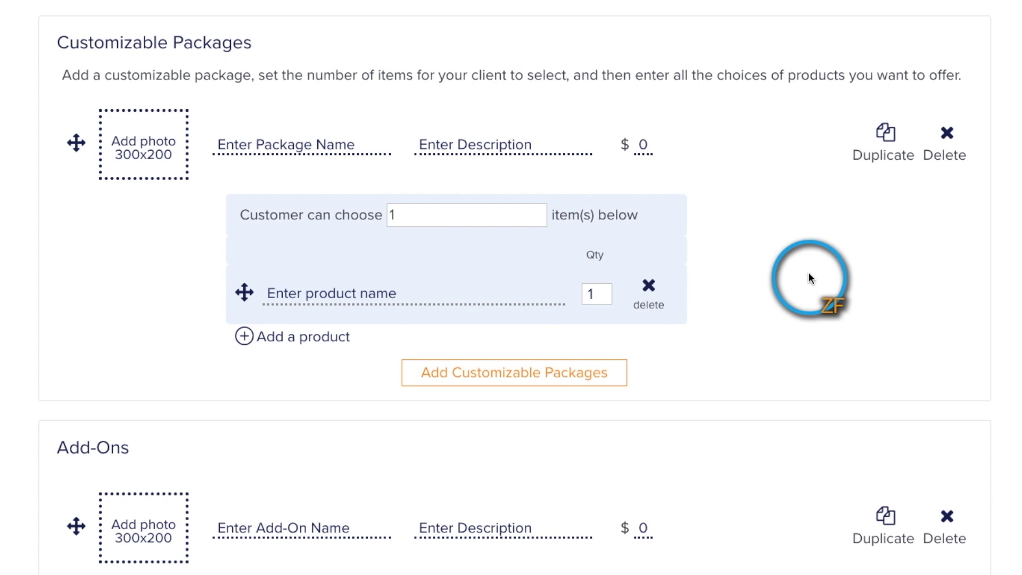
left_click(374, 138)
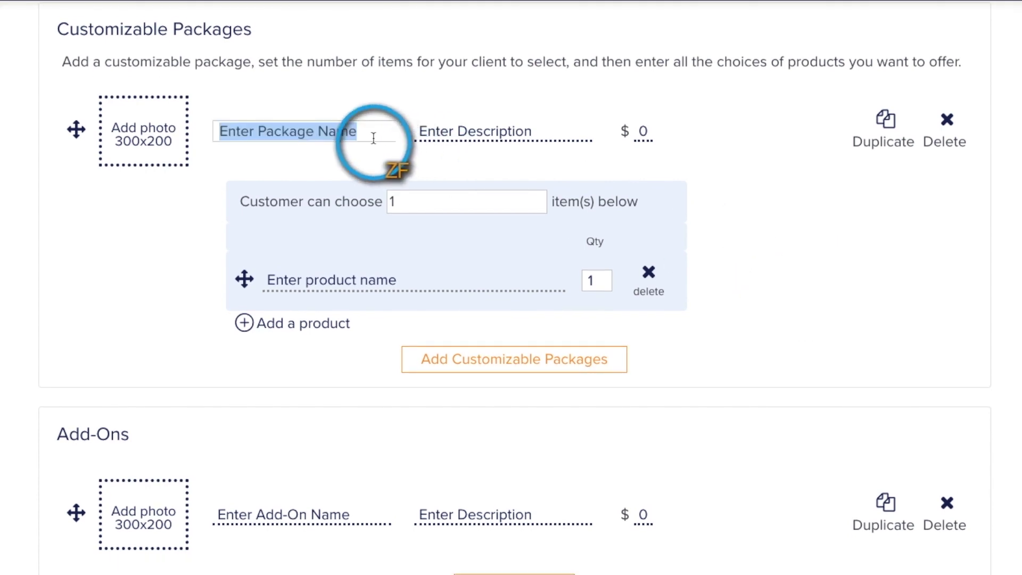
type("Custom")
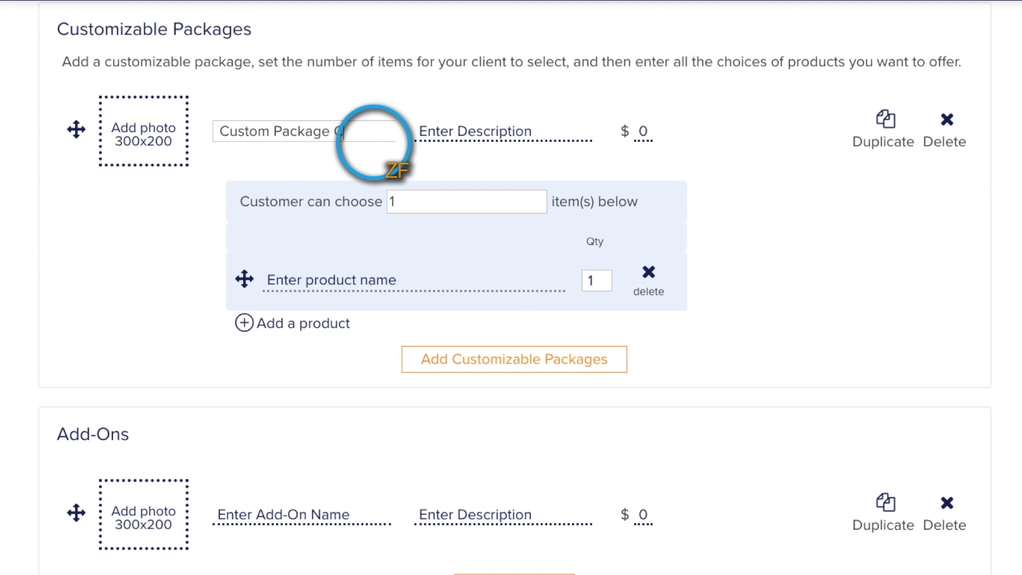
left_click(481, 133)
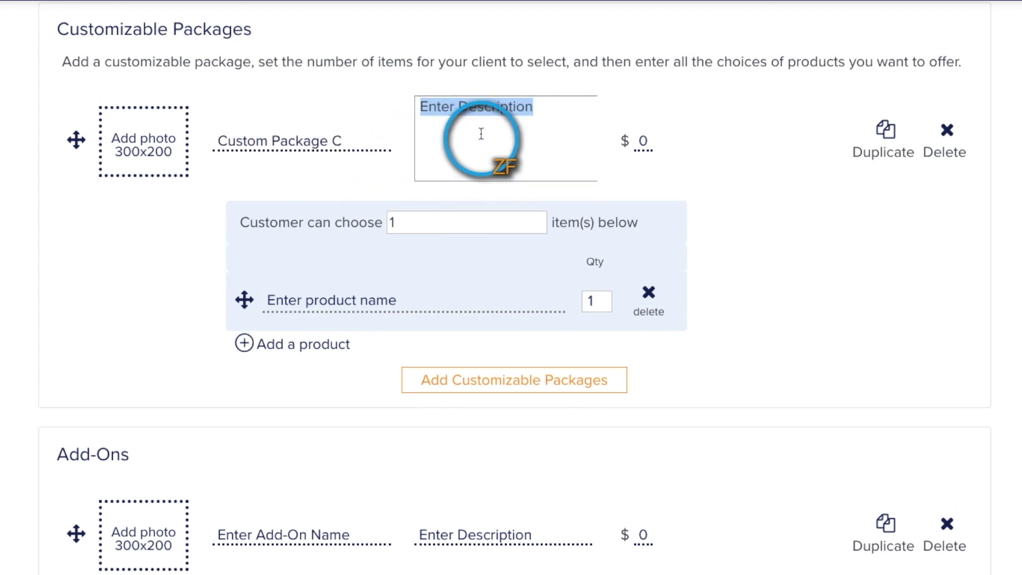
left_click(643, 142)
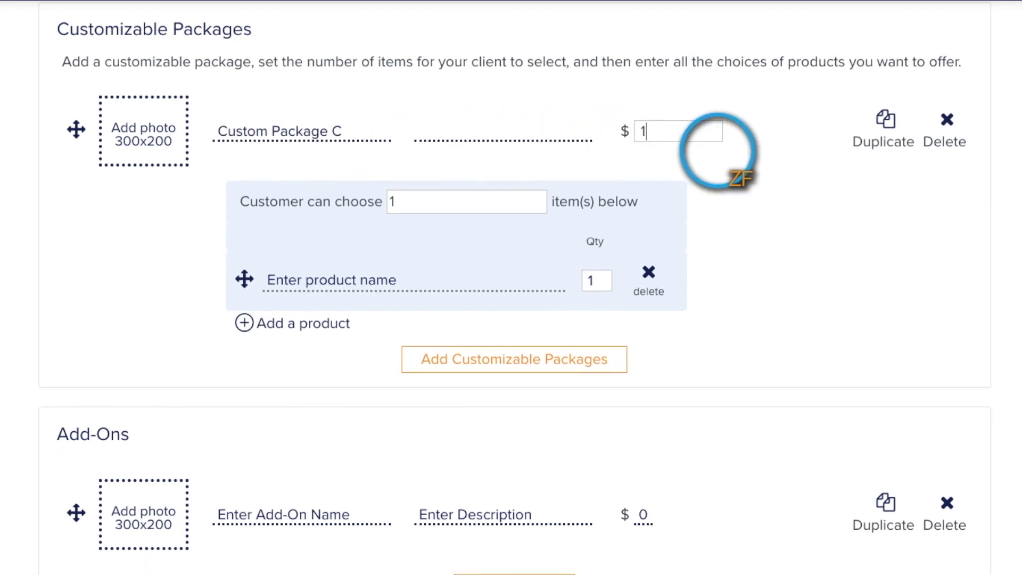
left_click(487, 202)
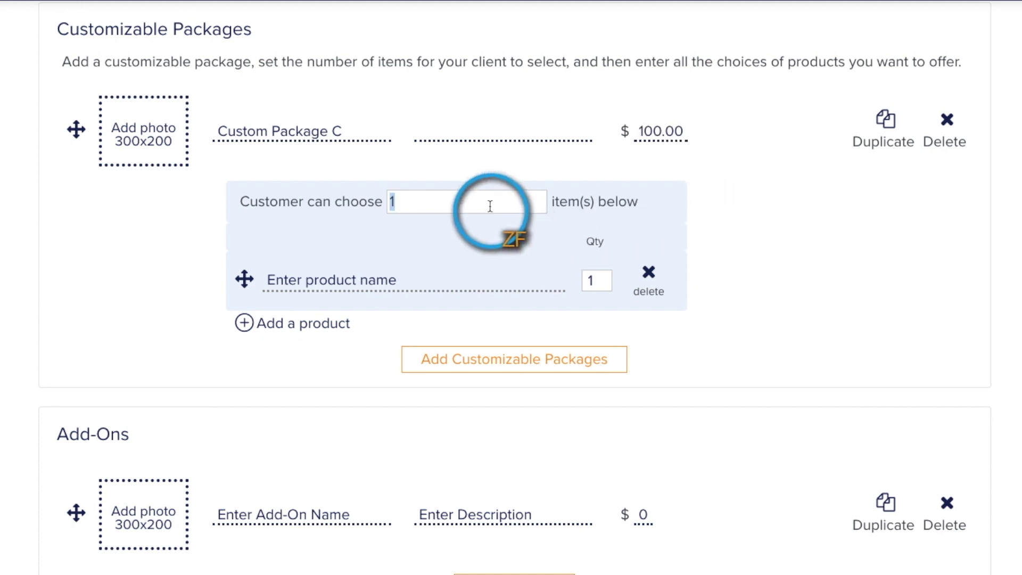
type("3")
Add 16X20, 8X10 (qty 2) and 5X7 (qty 4) products to Custom Package C.
left_click(420, 278)
type("16X20")
left_click(246, 325)
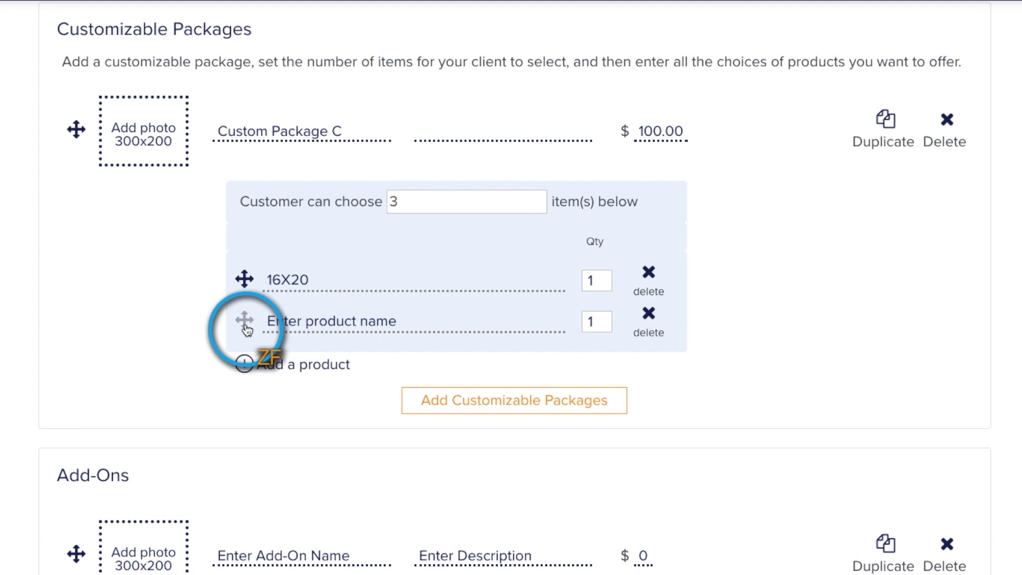
type("8X10")
left_click(590, 321)
type("2")
left_click(282, 363)
type("5X7")
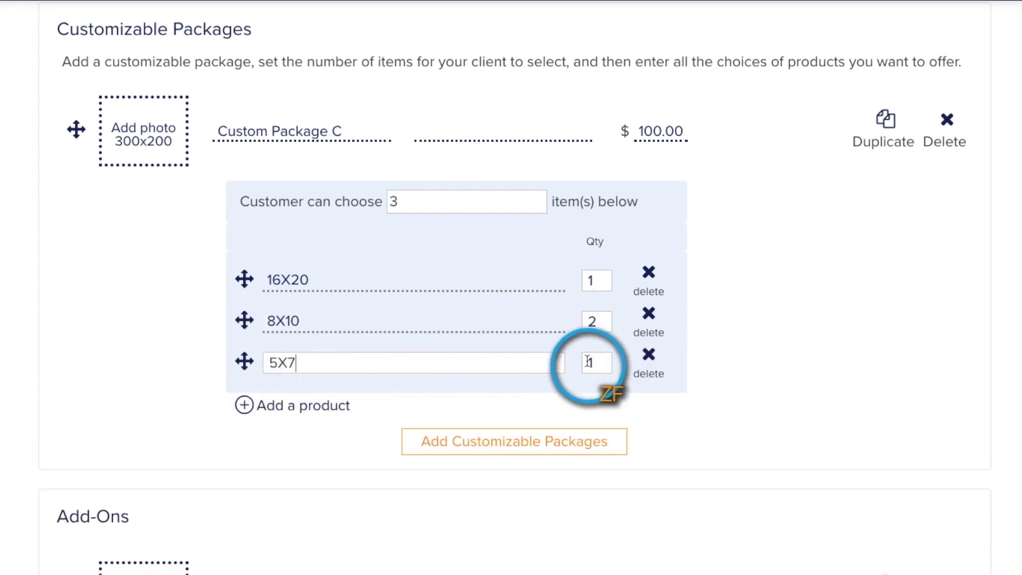
left_click(588, 361)
type("4")
Add Wallets (qty 8), Memory Mate and Trading Cards (qty 4) to Custom Package C.
left_click(293, 405)
type("Wallets")
left_click(590, 405)
type("8")
key("Return")
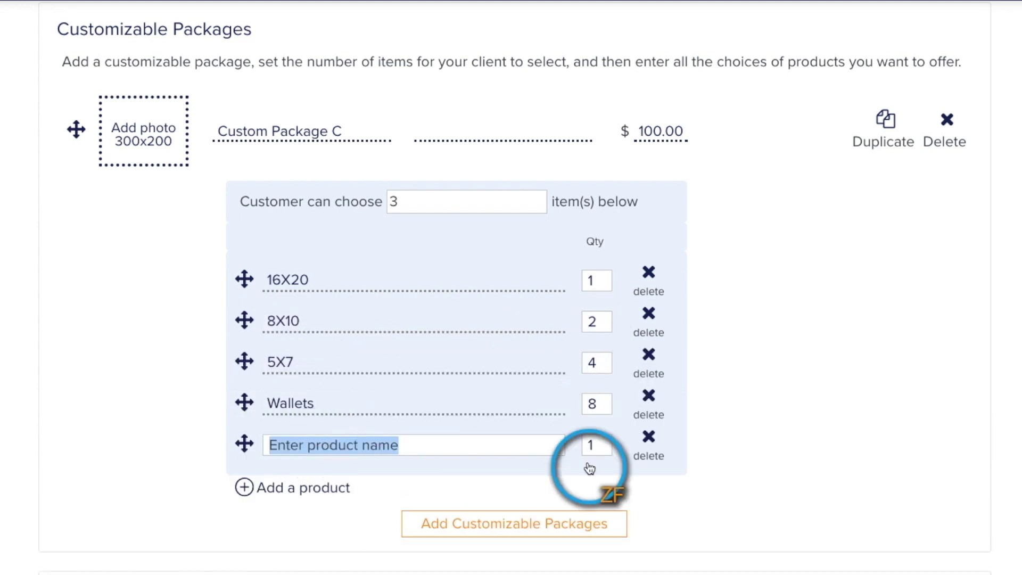
type("Memory Mate")
left_click(314, 486)
type("Trading Car")
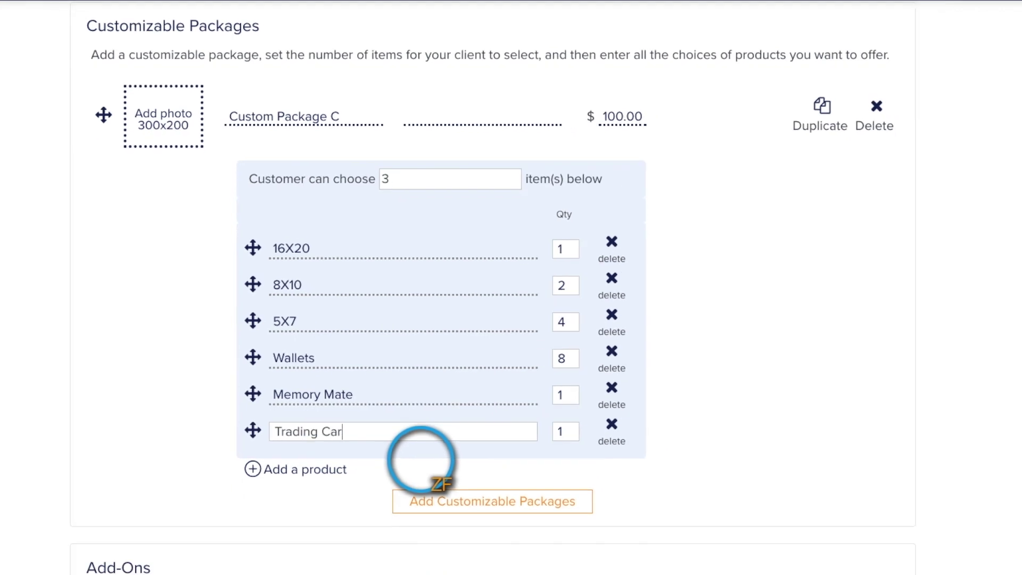
type("ds")
left_click(565, 431)
type("4")
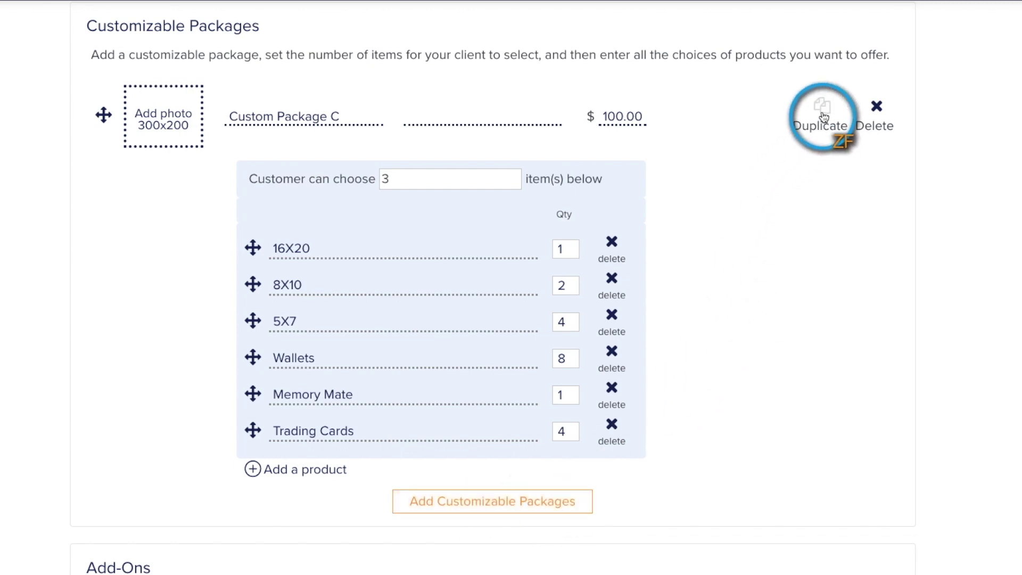
Fill in the add-on row: name Trading Cards, description 'Set of 4', price $15.00.
scroll(812, 237, "down", 5)
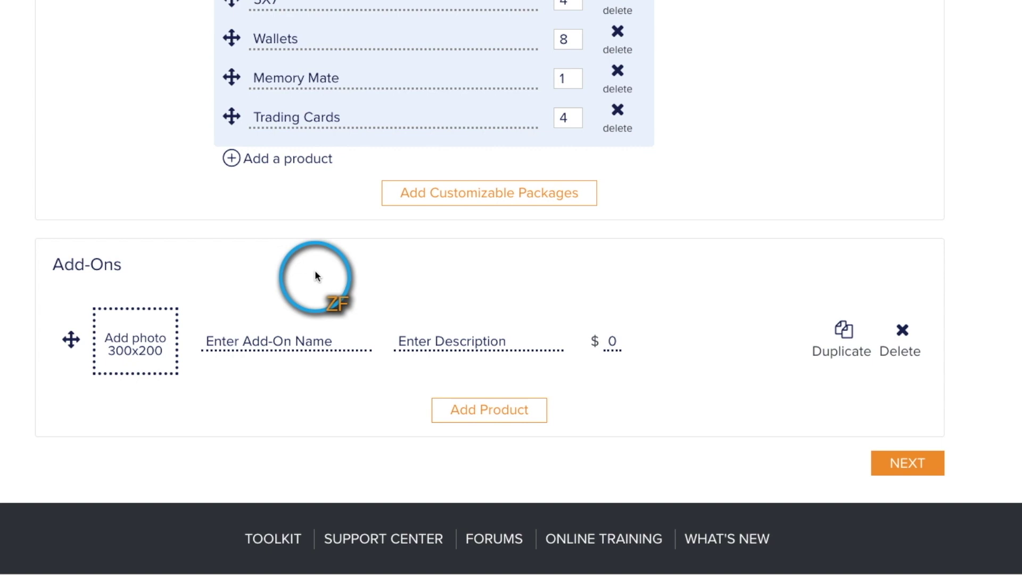
left_click(264, 341)
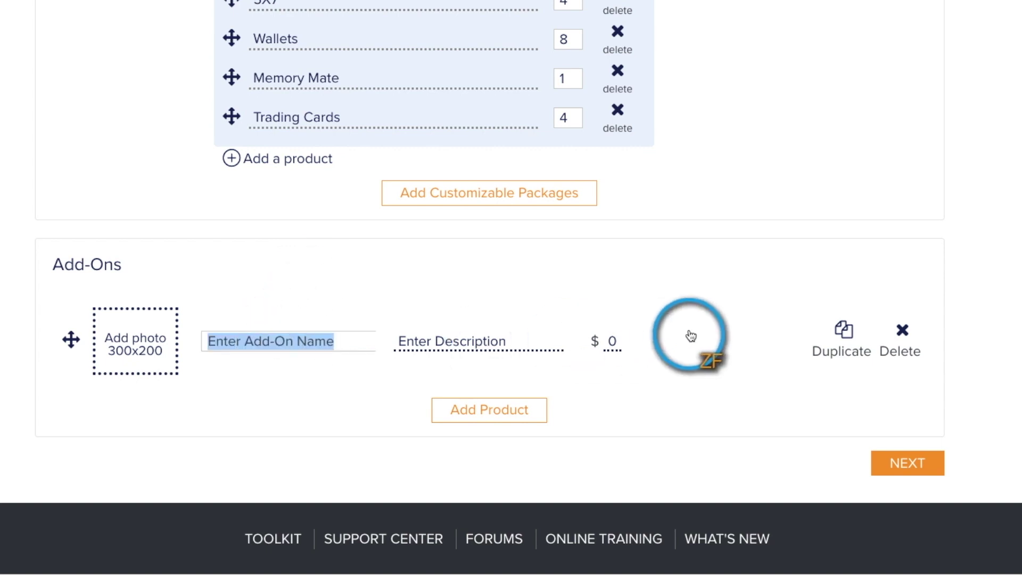
type("Trading C")
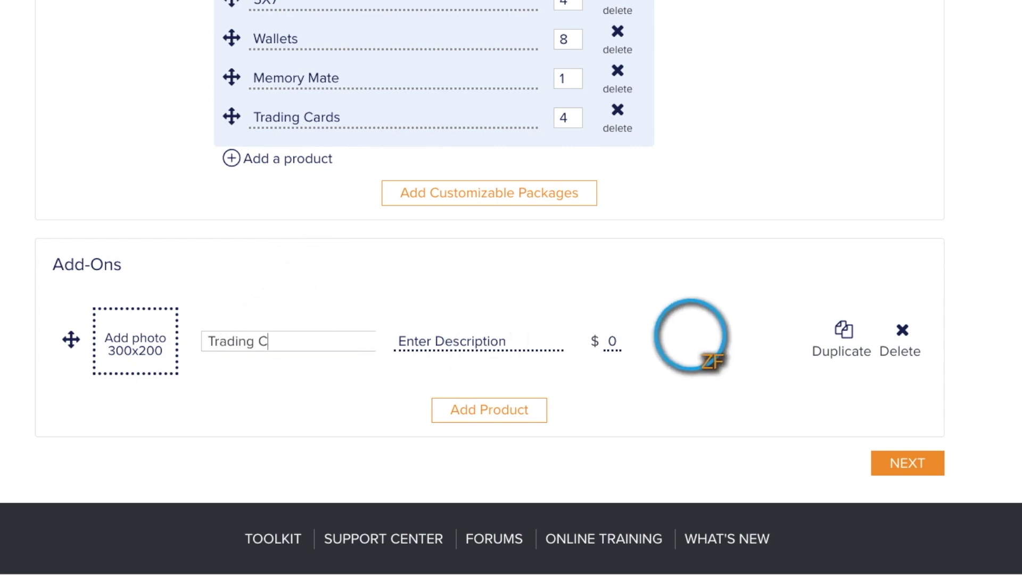
type("ards")
left_click(474, 342)
type("Set of 4")
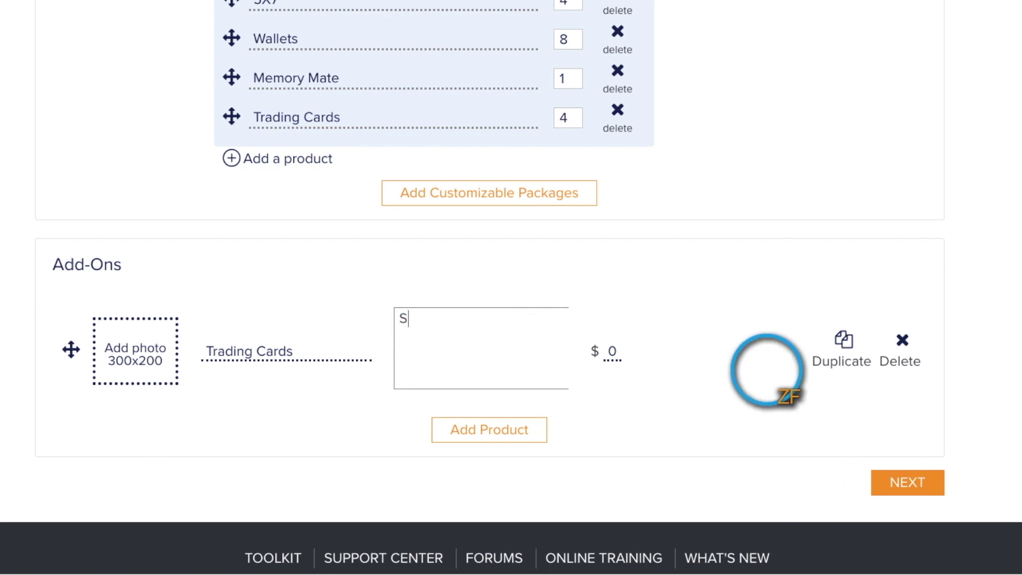
left_click(612, 353)
left_click(691, 424)
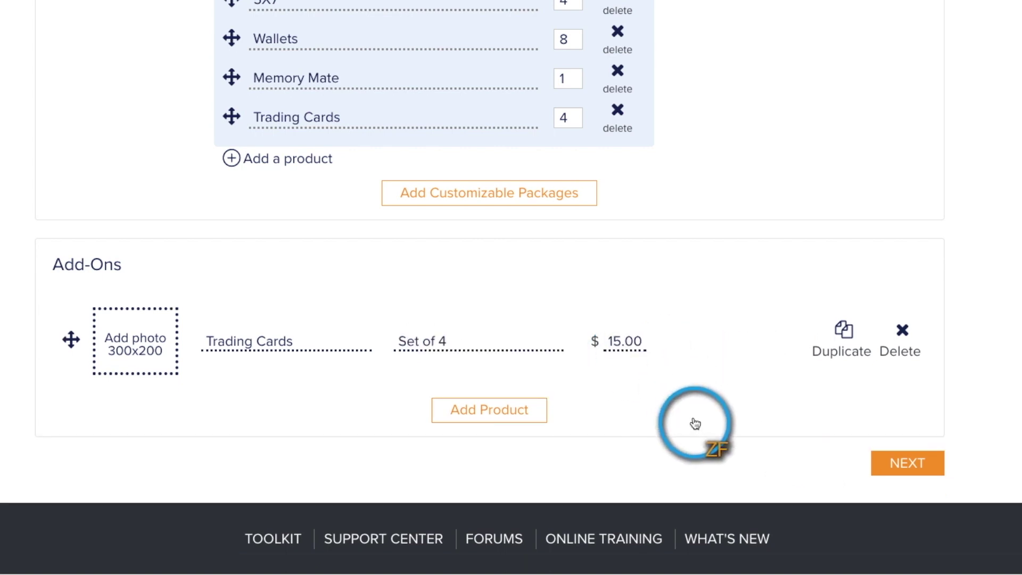
scroll(692, 423, "up", 2)
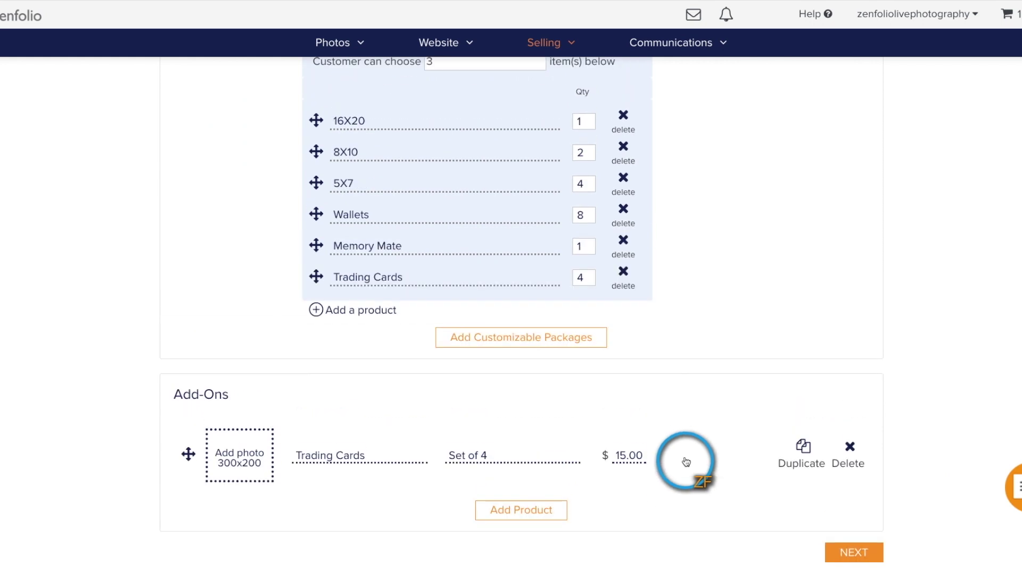
scroll(686, 461, "up", 2)
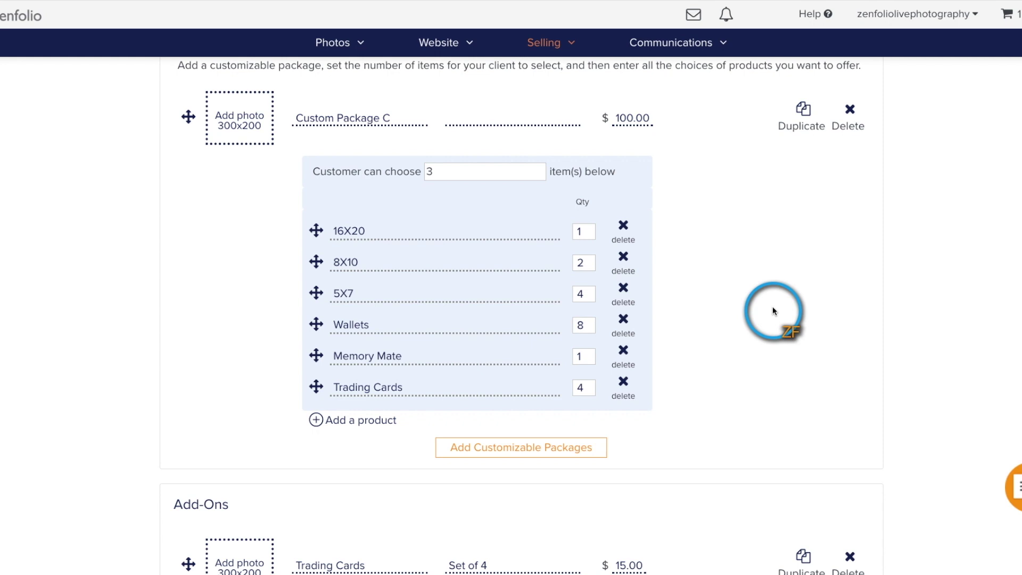
scroll(771, 306, "down", 3)
Add two customer info fields and make the first a Team dropdown: North Carolina, California.
left_click(841, 487)
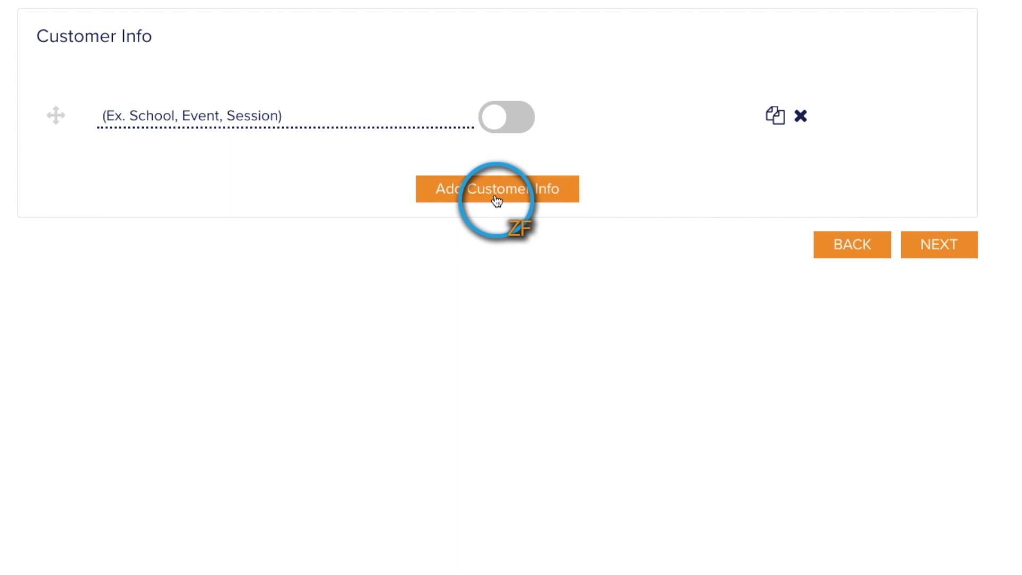
left_click(496, 200)
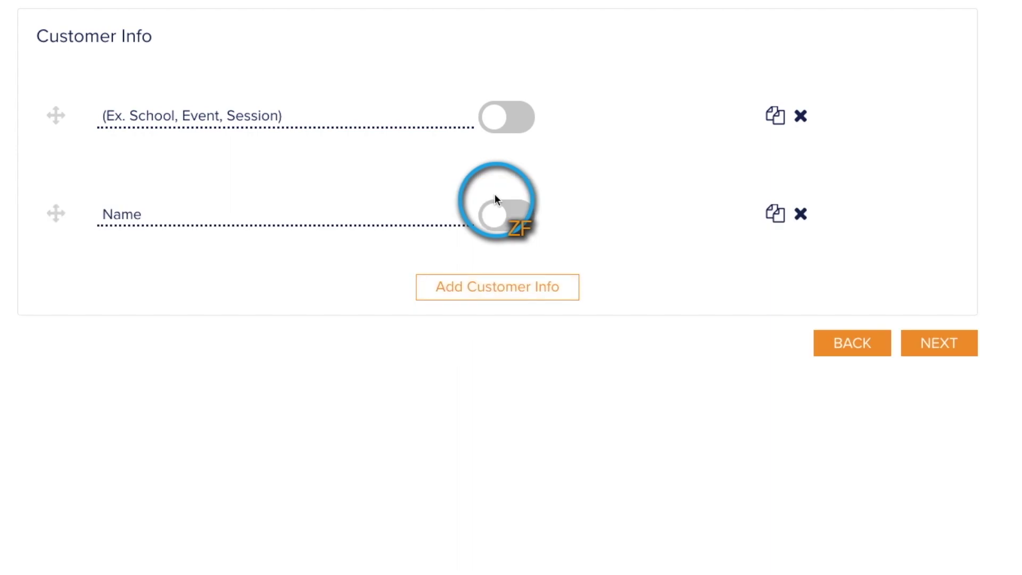
left_click(491, 291)
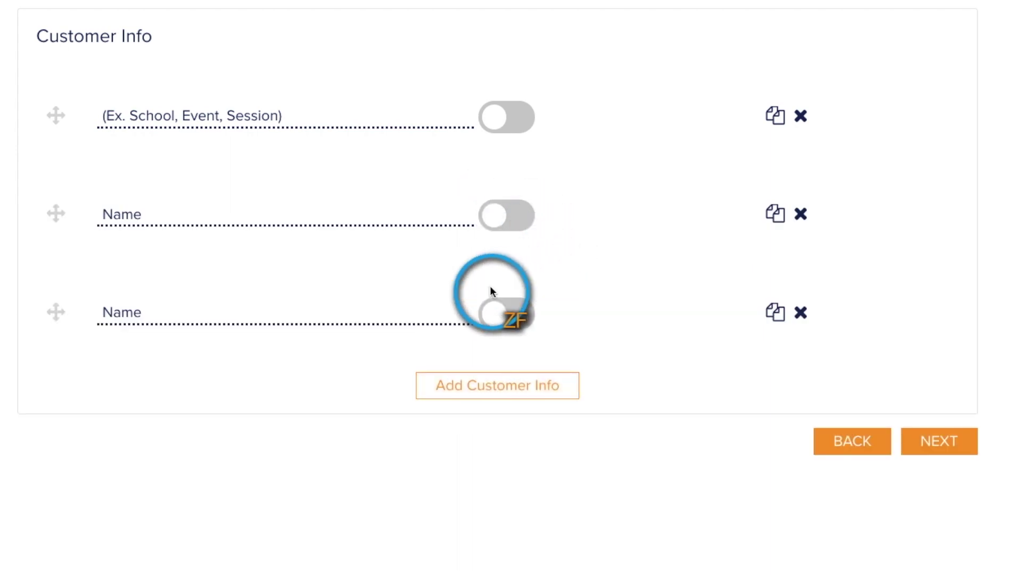
left_click(224, 124)
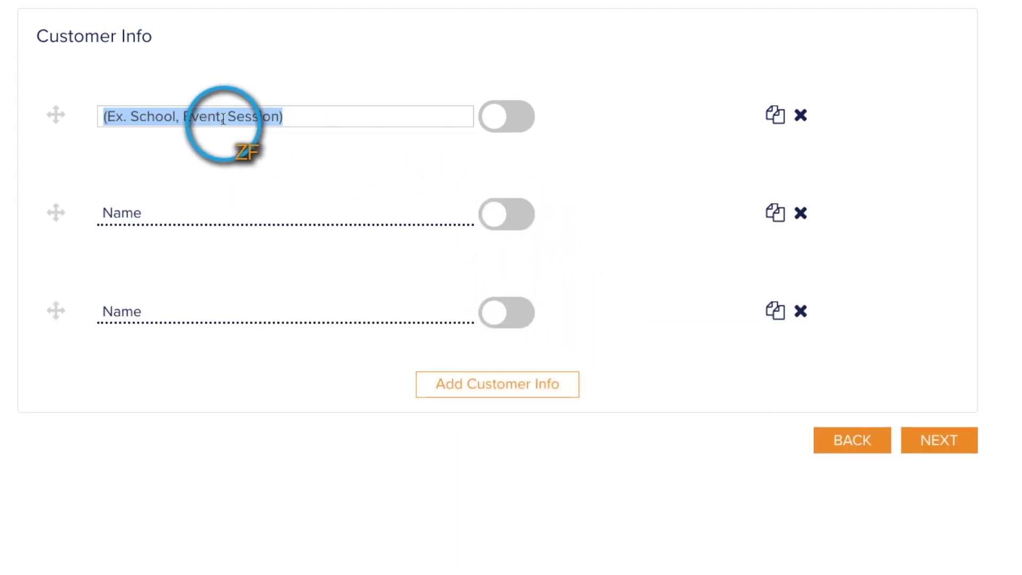
type("Team")
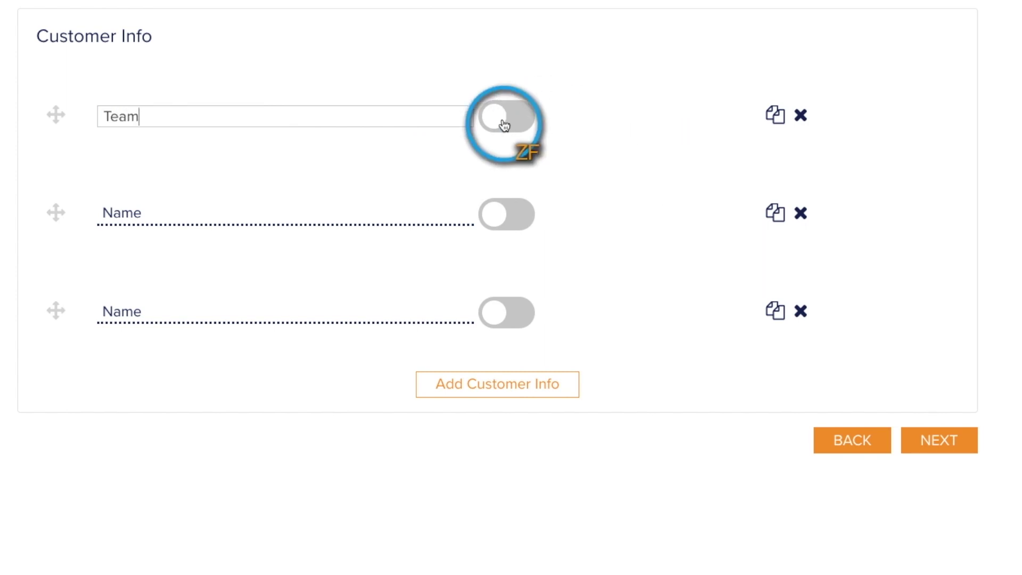
left_click(504, 118)
left_click(251, 192)
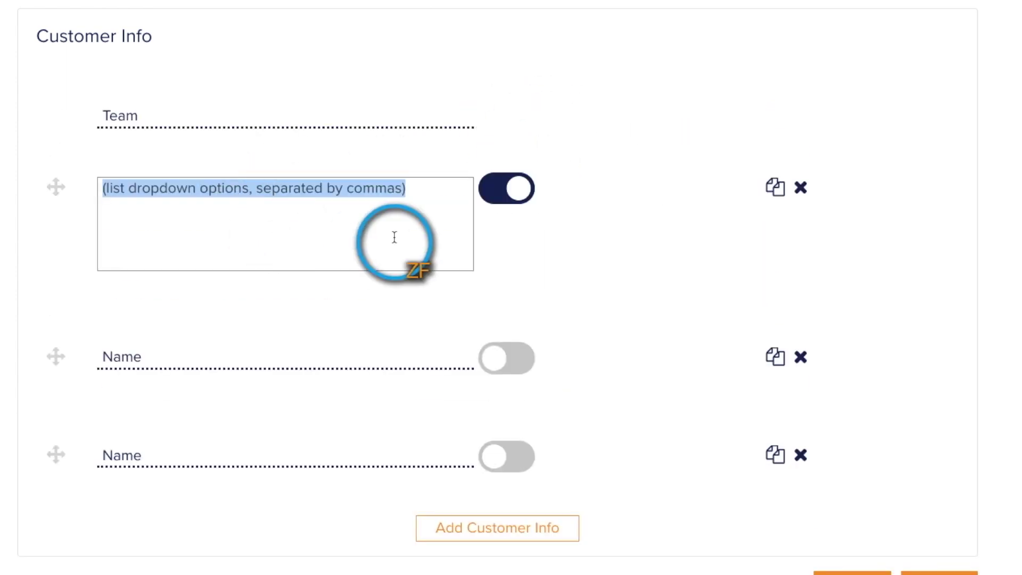
type("North Carolin")
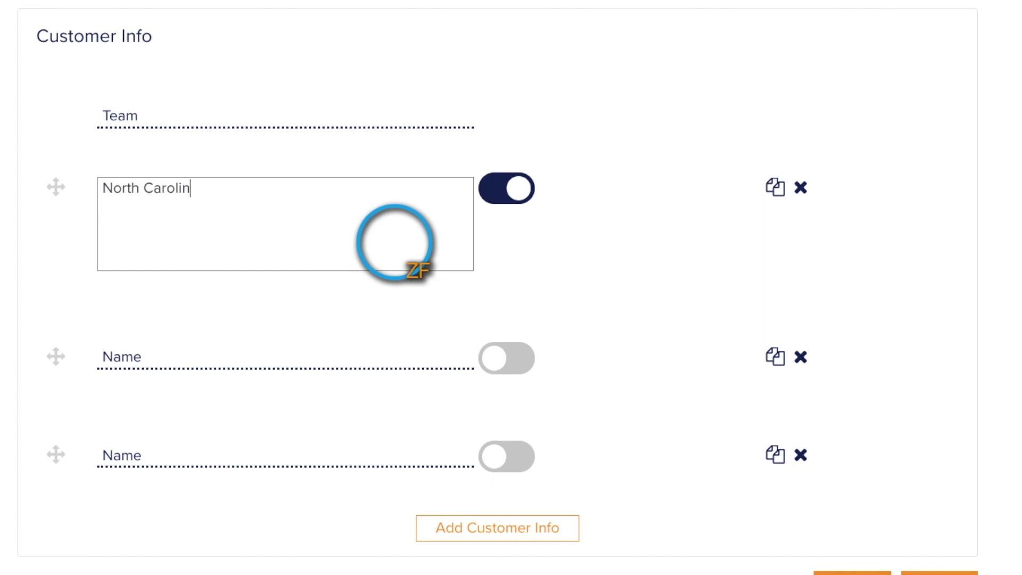
type("a,California")
left_click(206, 360)
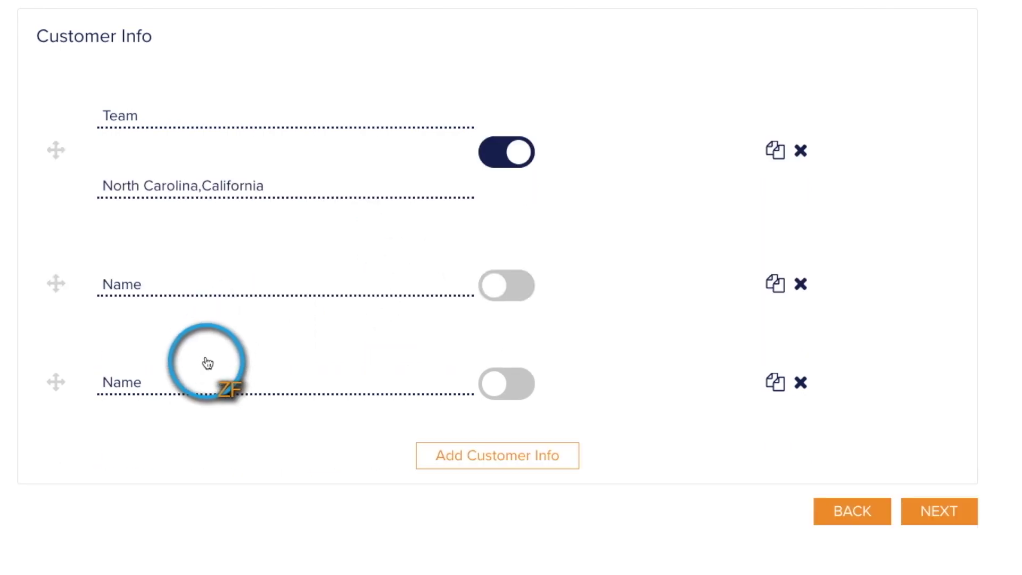
Rename the remaining two customer info fields to First Name and Last Name.
left_click(157, 299)
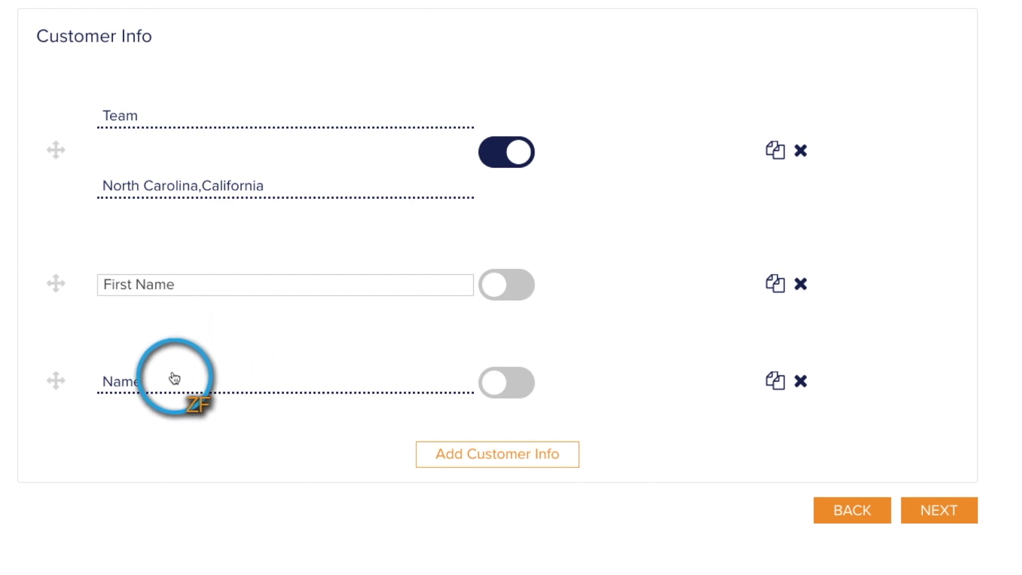
left_click(154, 383)
type("Last")
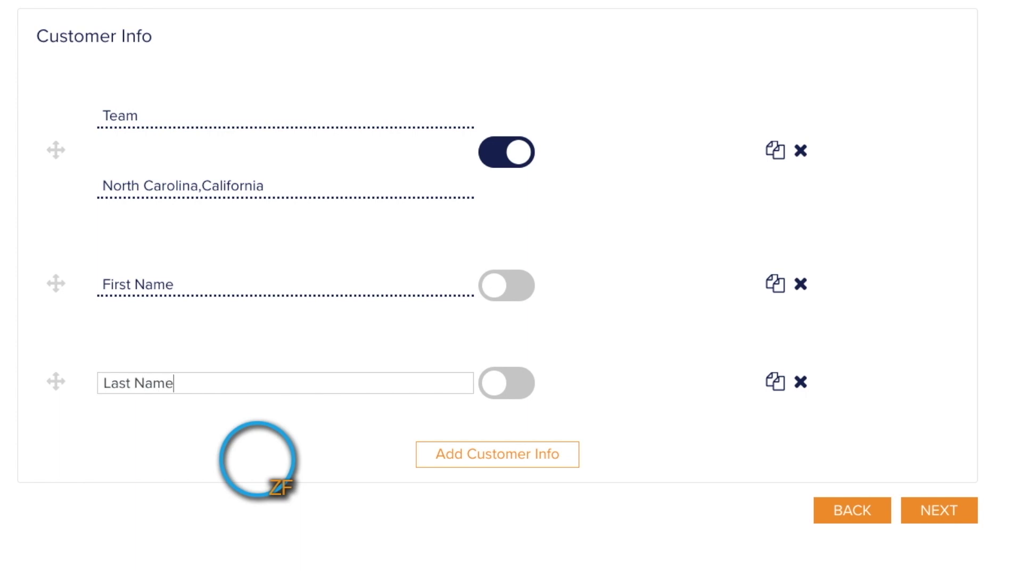
left_click(257, 455)
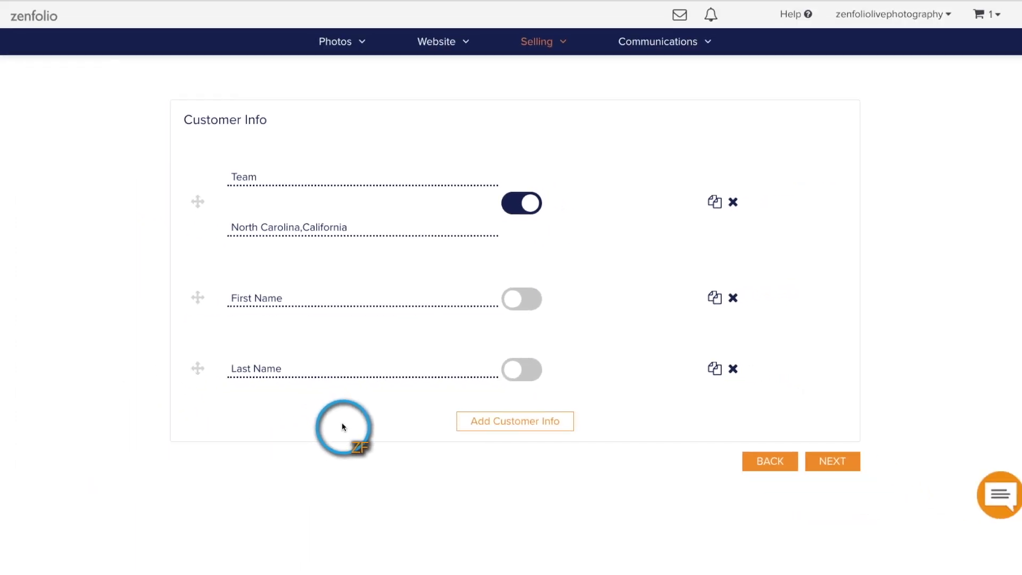
Preview the ready page, shorten the share link, and set access to expire after 10/27/2018.
left_click(832, 463)
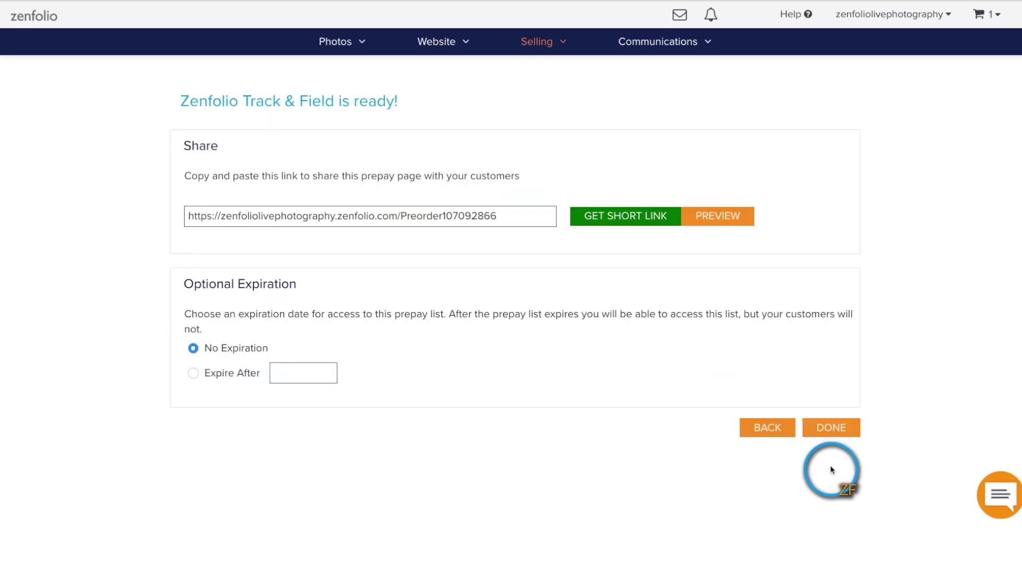
left_click(714, 222)
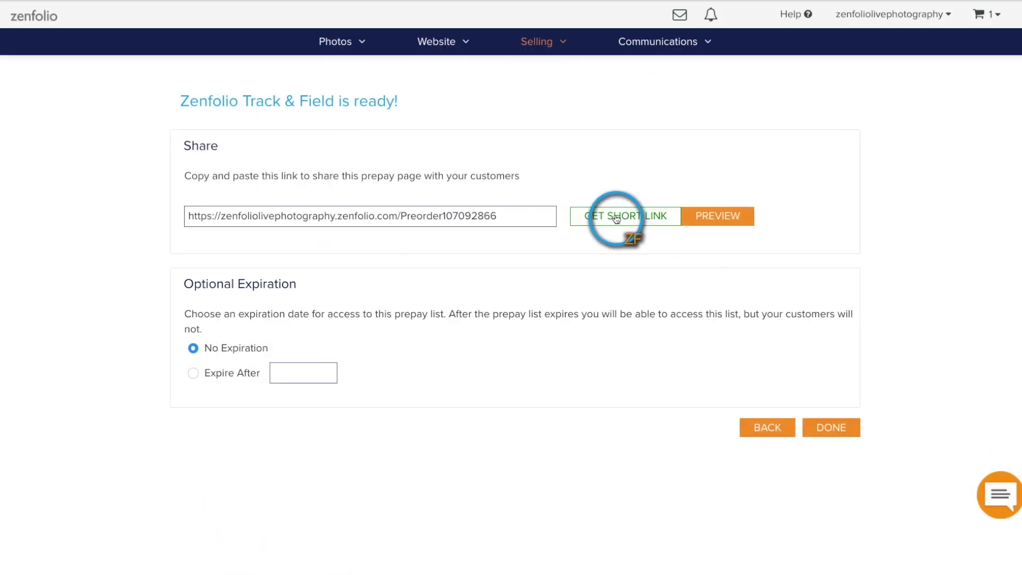
left_click(615, 225)
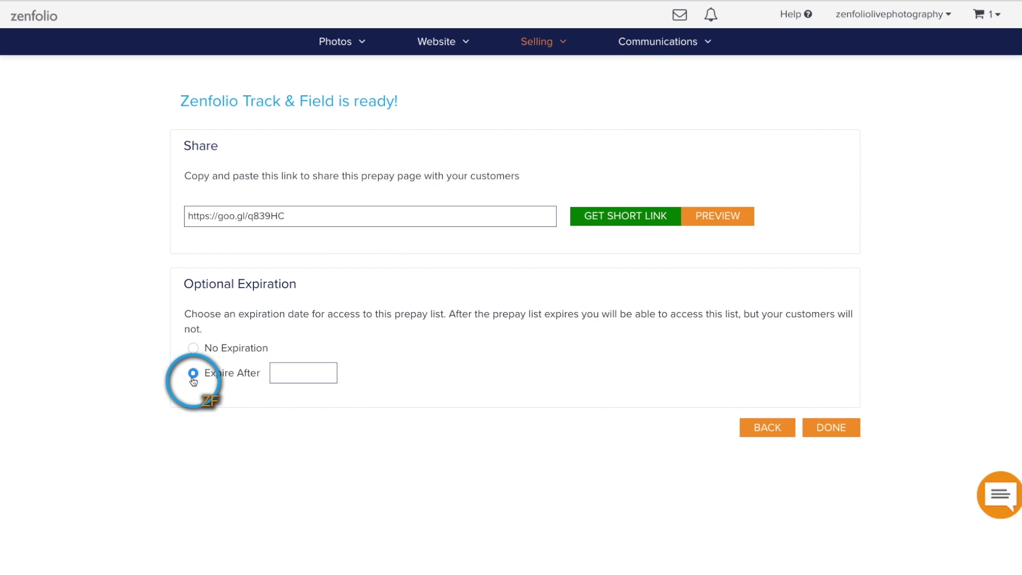
left_click(319, 375)
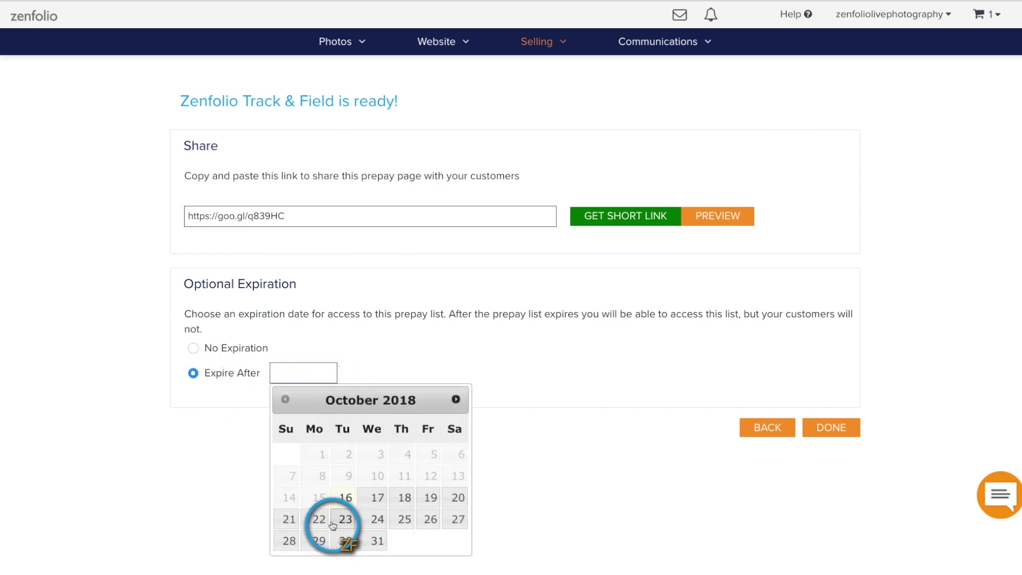
left_click(448, 521)
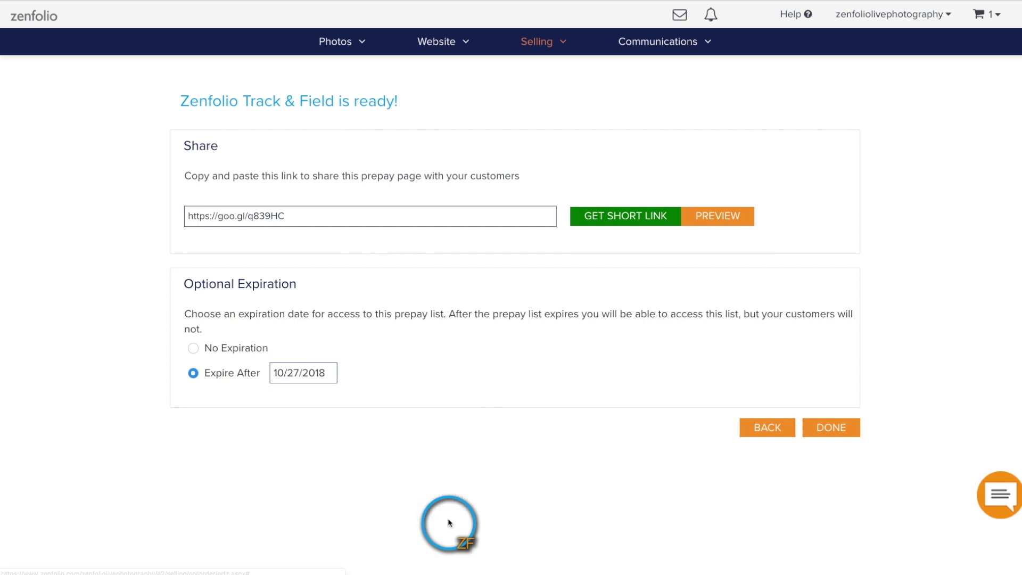